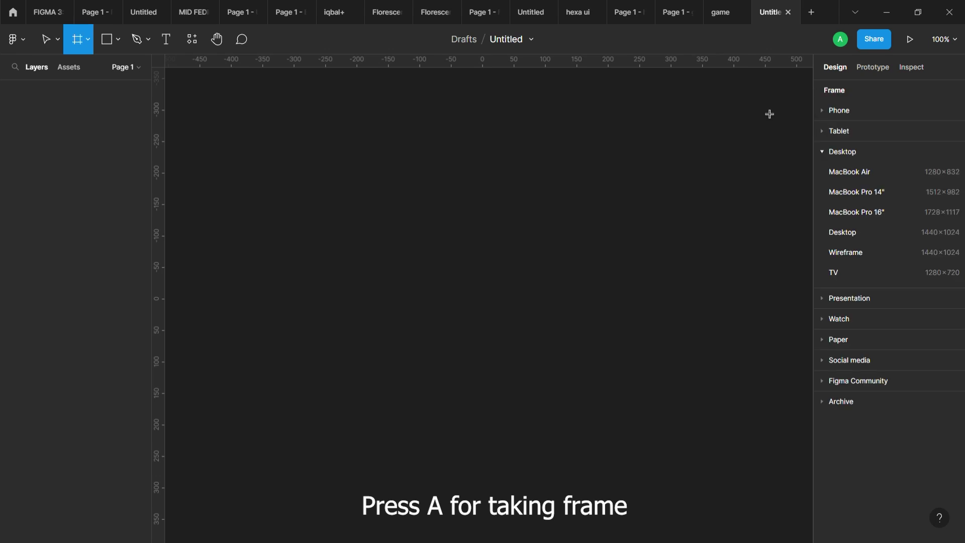
# Add a 1440×1024 Desktop frame and draw a rectangle covering it edge to edge.
pyautogui.click(853, 235)
pyautogui.press('-')
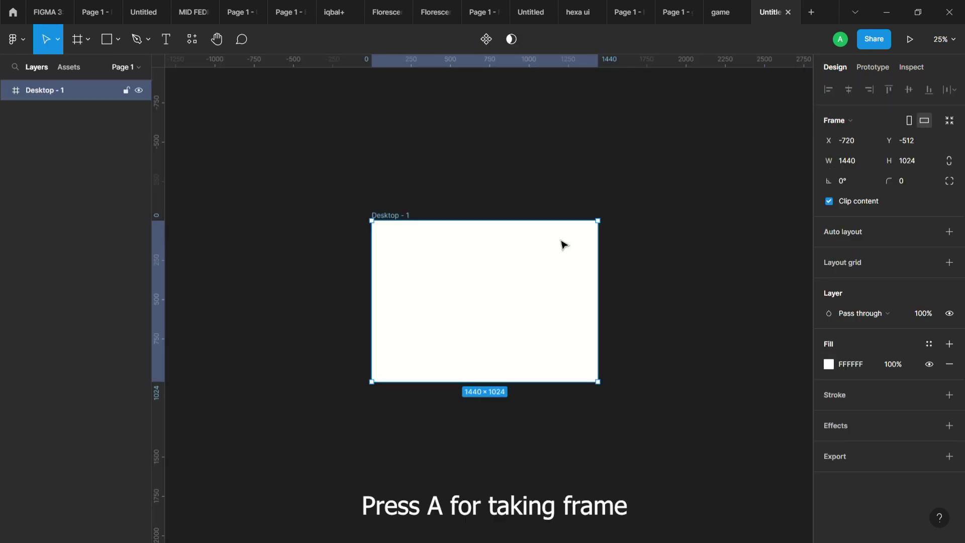
pyautogui.click(476, 110)
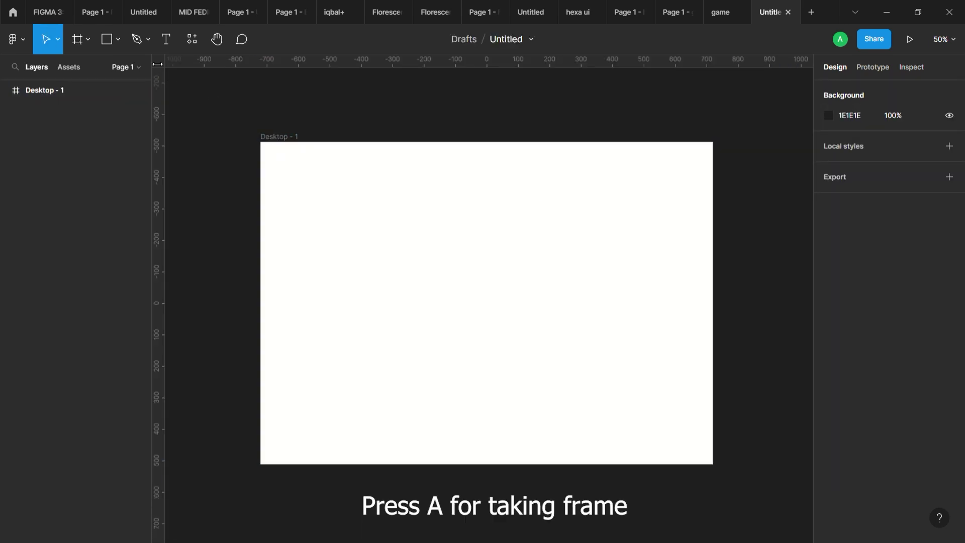
pyautogui.click(109, 46)
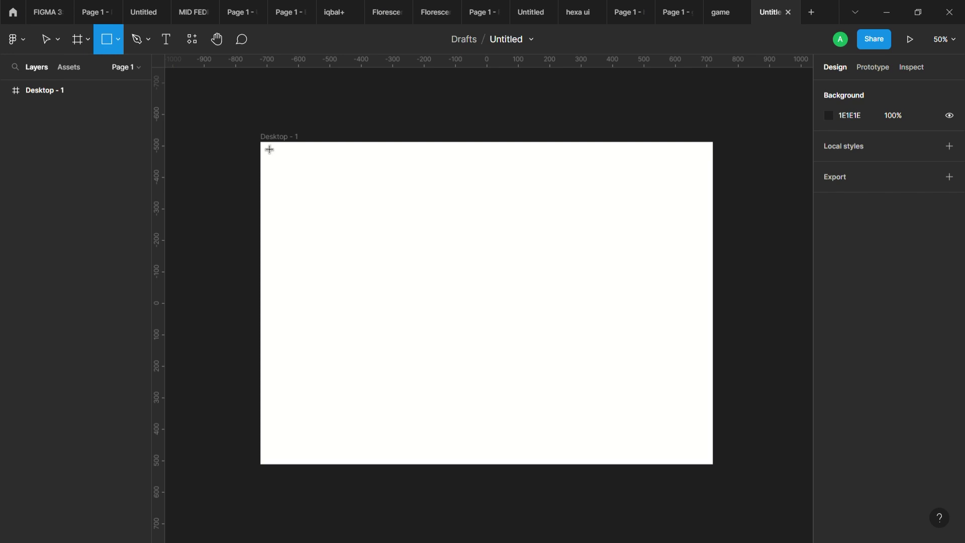
pyautogui.moveTo(269, 149); pyautogui.dragTo(714, 464)
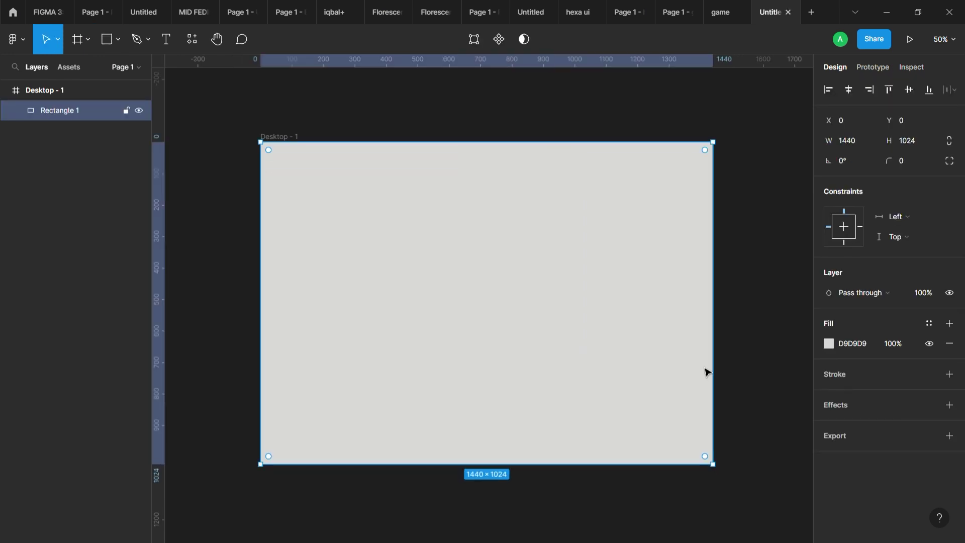
# Give the rectangle a purple 948BFA fill.
pyautogui.click(829, 343)
pyautogui.moveTo(754, 263); pyautogui.dragTo(687, 228)
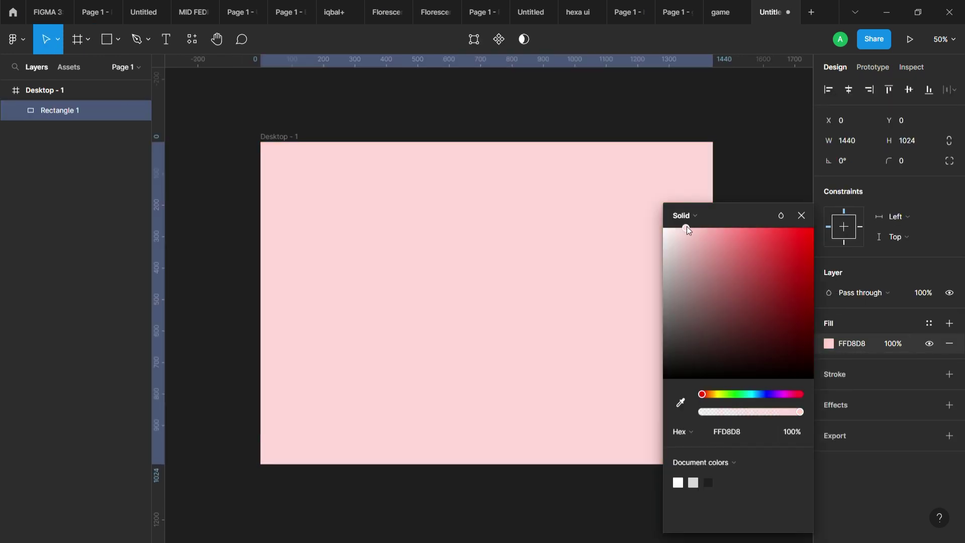
pyautogui.moveTo(748, 395); pyautogui.dragTo(769, 395)
pyautogui.moveTo(778, 299)
pyautogui.mouseDown()
pyautogui.moveTo(752, 239)
pyautogui.moveTo(732, 237)
pyautogui.mouseUp()
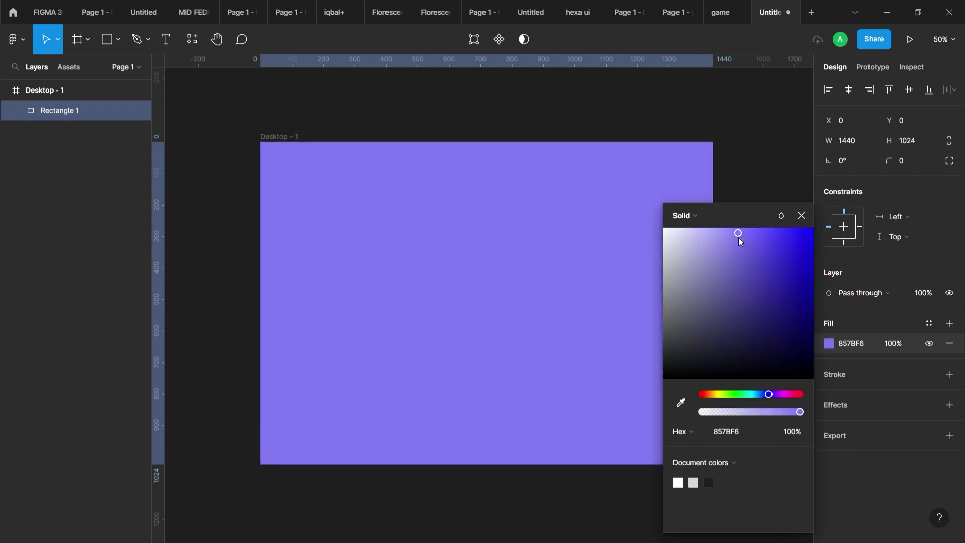
pyautogui.click(802, 216)
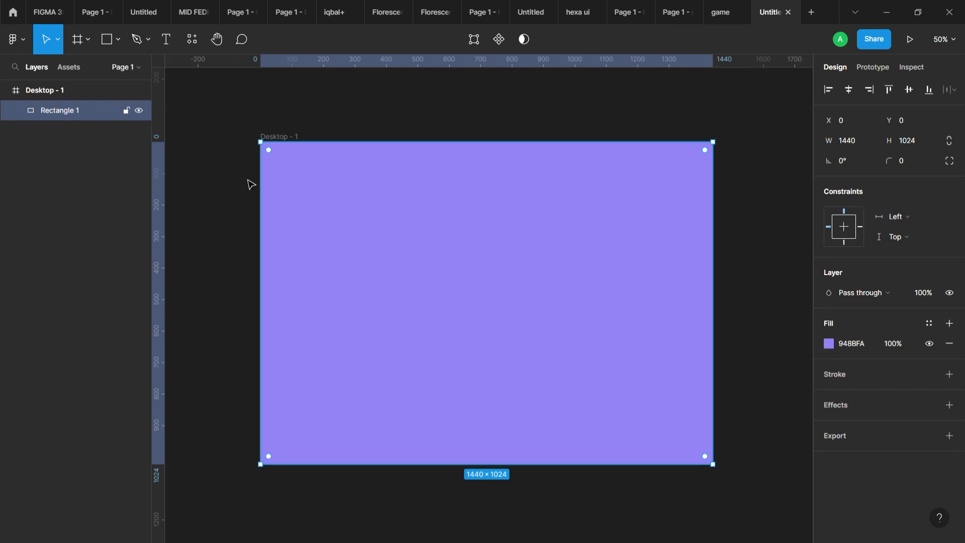
# Lock the purple rectangle layer in place.
pyautogui.click(126, 110)
pyautogui.click(231, 113)
pyautogui.click(118, 40)
pyautogui.click(98, 111)
pyautogui.hscroll(-5, 326, 164)
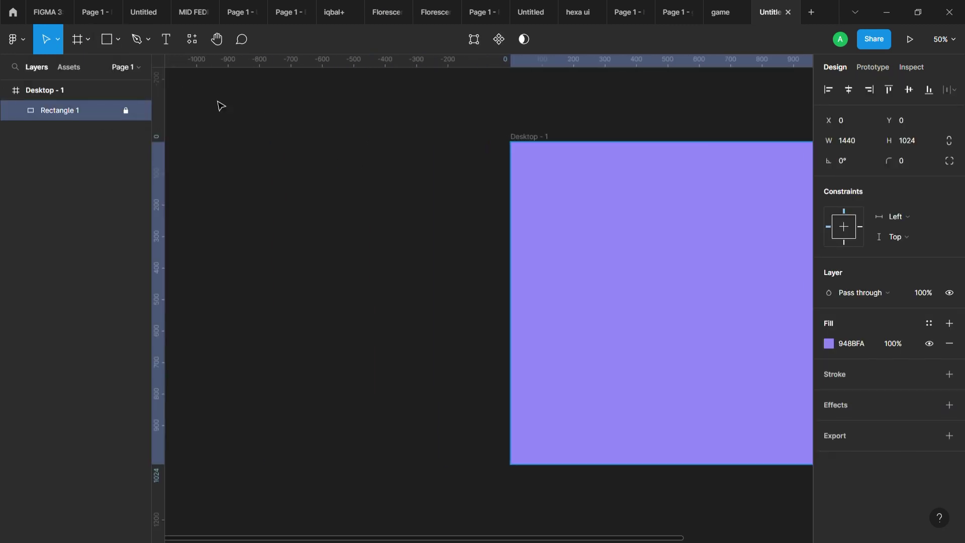
pyautogui.click(117, 39)
pyautogui.click(103, 108)
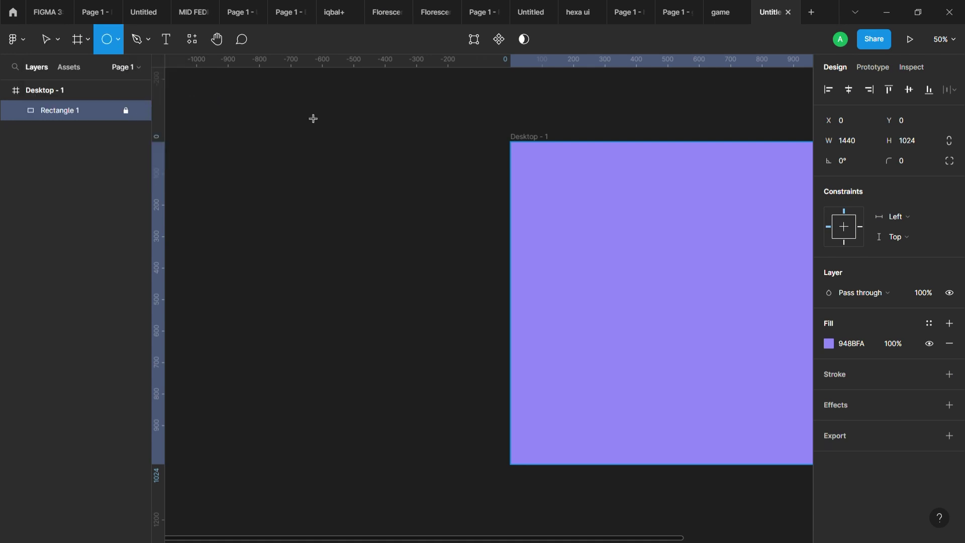
# Draw a 250×250 circle beside the frame and colour it deep blue.
pyautogui.moveTo(303, 109); pyautogui.dragTo(382, 187)
pyautogui.click(828, 263)
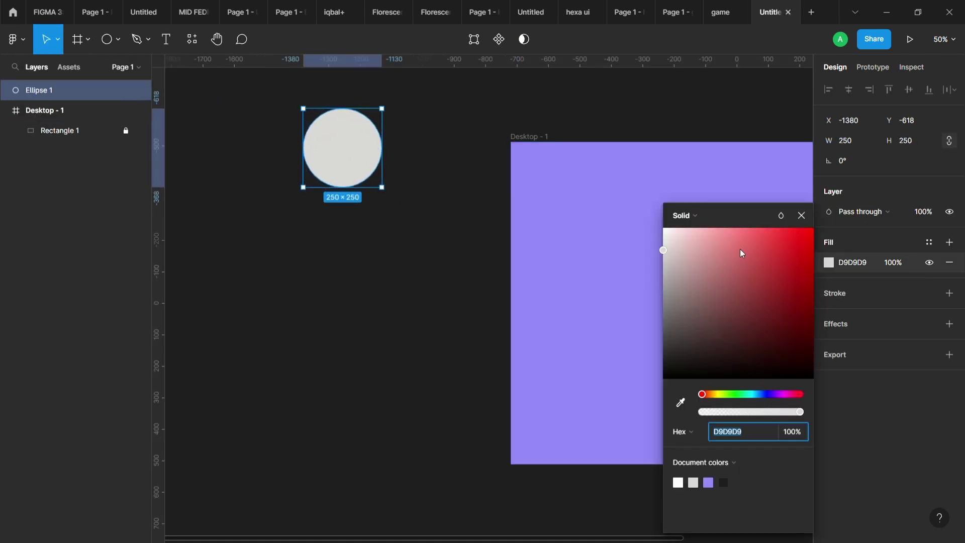
pyautogui.moveTo(679, 238); pyautogui.dragTo(701, 234)
pyautogui.click(680, 402)
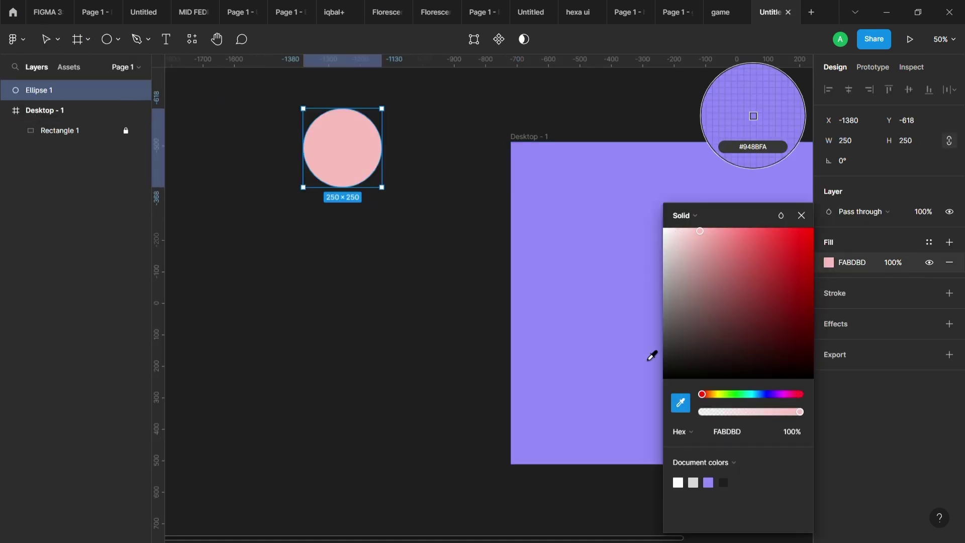
pyautogui.click(651, 351)
pyautogui.moveTo(732, 228)
pyautogui.mouseDown()
pyautogui.moveTo(680, 203)
pyautogui.moveTo(761, 242)
pyautogui.mouseUp()
# Make the circle's fill a radial gradient with an opaque navy outer stop.
pyautogui.click(638, 193)
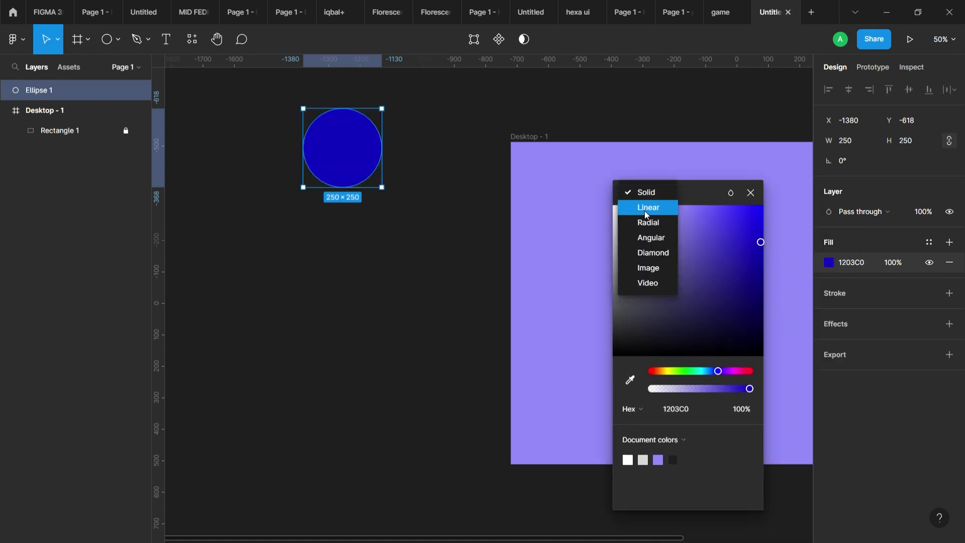
pyautogui.click(648, 222)
pyautogui.click(751, 198)
pyautogui.moveTo(699, 412); pyautogui.dragTo(752, 413)
pyautogui.moveTo(760, 270); pyautogui.dragTo(770, 307)
pyautogui.click(751, 170)
pyautogui.press('Escape')
pyautogui.click(116, 35)
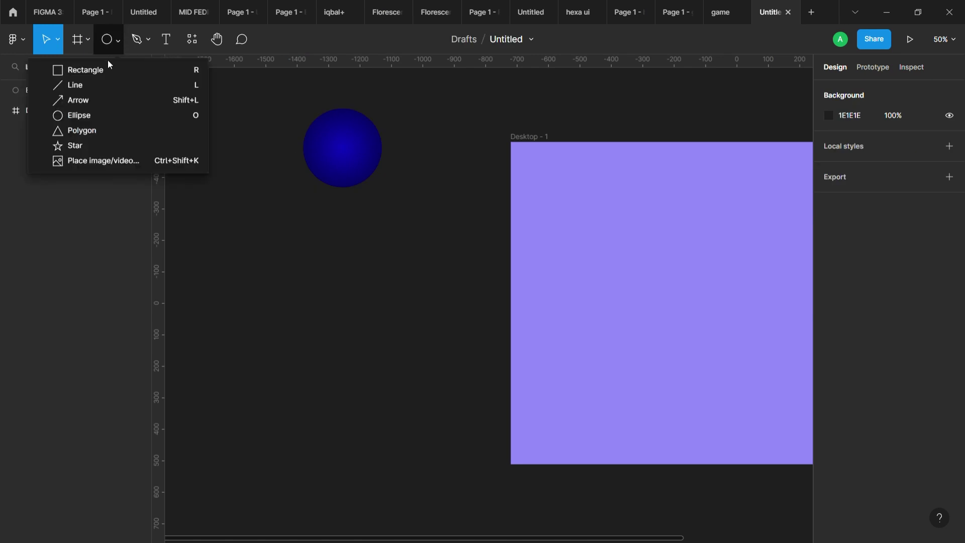
# Draw a tall 370×1130 rectangle over the circle and send it to the back.
pyautogui.click(100, 68)
pyautogui.moveTo(281, 95)
pyautogui.mouseDown()
pyautogui.moveTo(383, 356)
pyautogui.moveTo(397, 450)
pyautogui.mouseUp()
pyautogui.press('[')
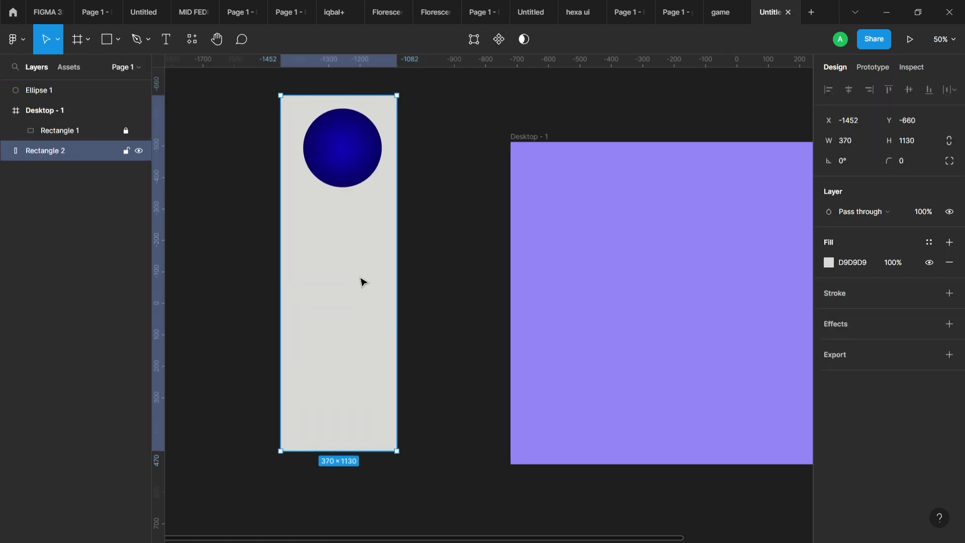
pyautogui.press(']')
pyautogui.press('Delete')
pyautogui.hotkey('ctrl', 'z')
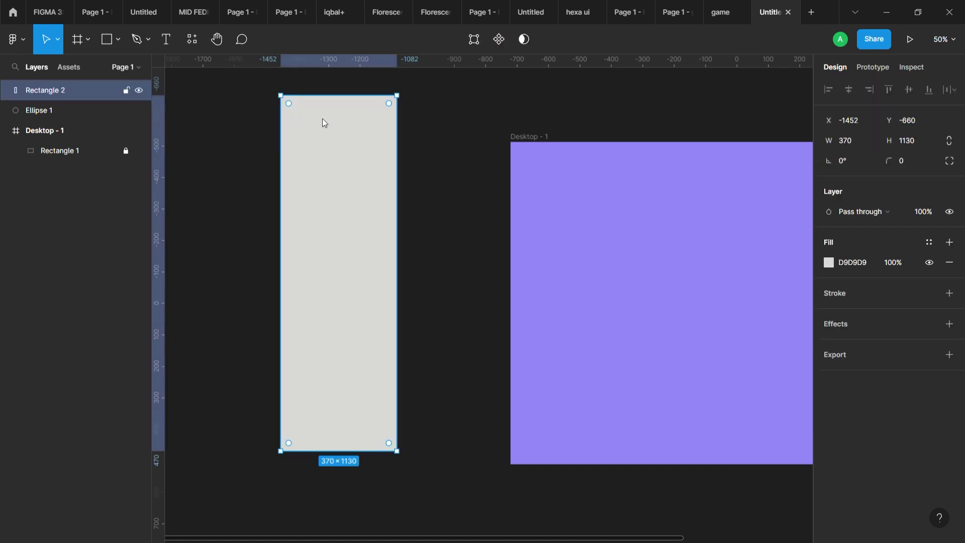
pyautogui.rightClick(319, 117)
pyautogui.click(404, 229)
# Shorten the rectangle to 894 high, set the ball at its top, and select both.
pyautogui.moveTo(352, 226); pyautogui.dragTo(430, 284)
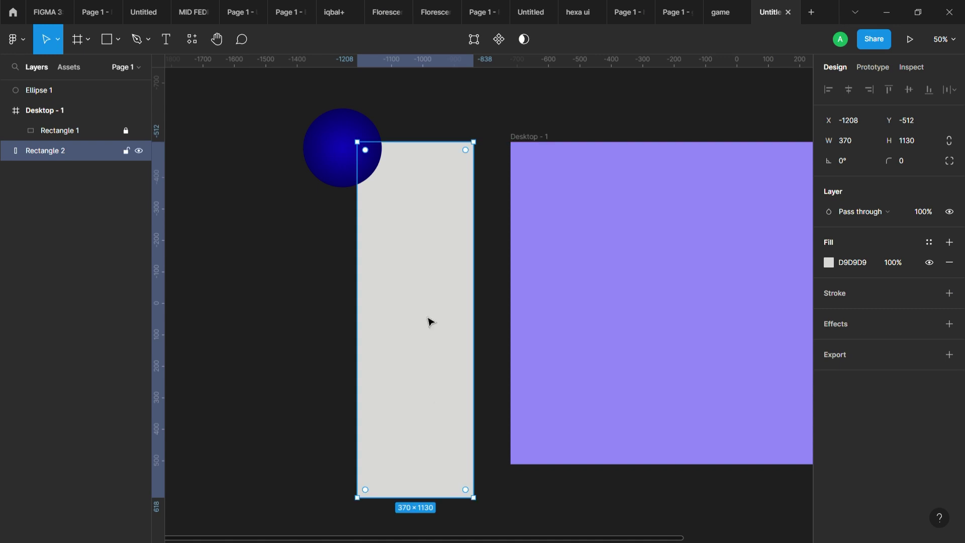
pyautogui.moveTo(431, 505); pyautogui.dragTo(437, 431)
pyautogui.moveTo(429, 385); pyautogui.dragTo(433, 425)
pyautogui.moveTo(351, 151)
pyautogui.mouseDown()
pyautogui.moveTo(418, 246)
pyautogui.moveTo(427, 227)
pyautogui.mouseUp()
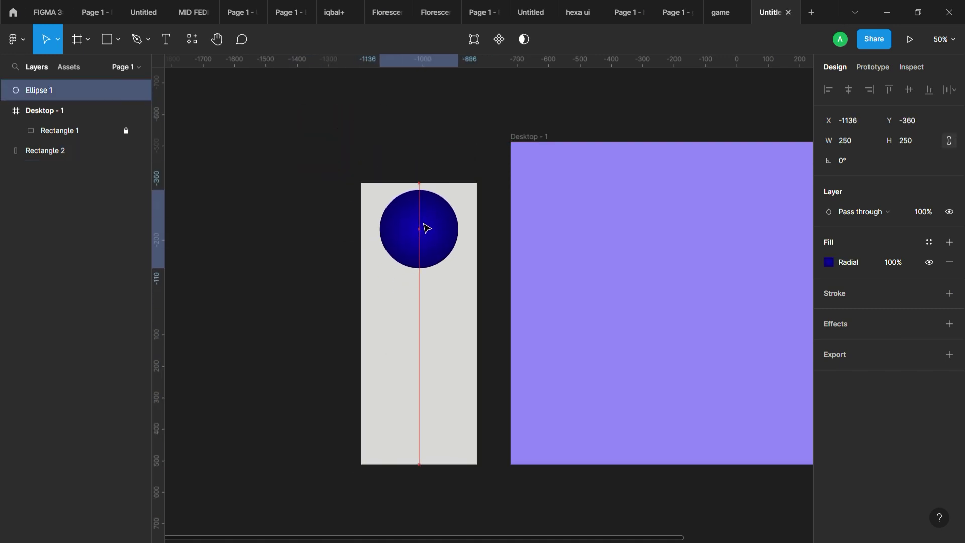
pyautogui.moveTo(312, 157); pyautogui.dragTo(441, 254)
pyautogui.rightClick(443, 239)
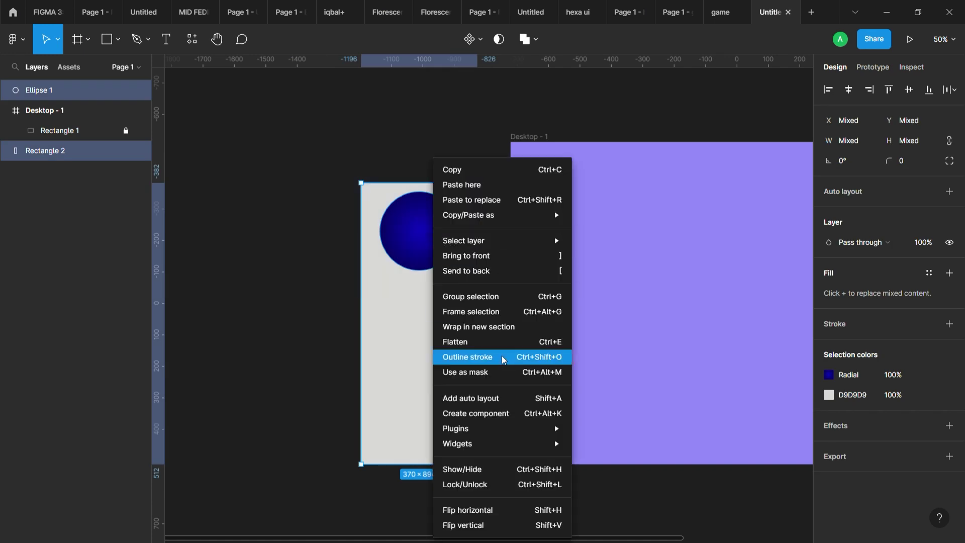
# Use the rectangle as a mask for the ball and move the mask group up-left.
pyautogui.click(502, 372)
pyautogui.press('-')
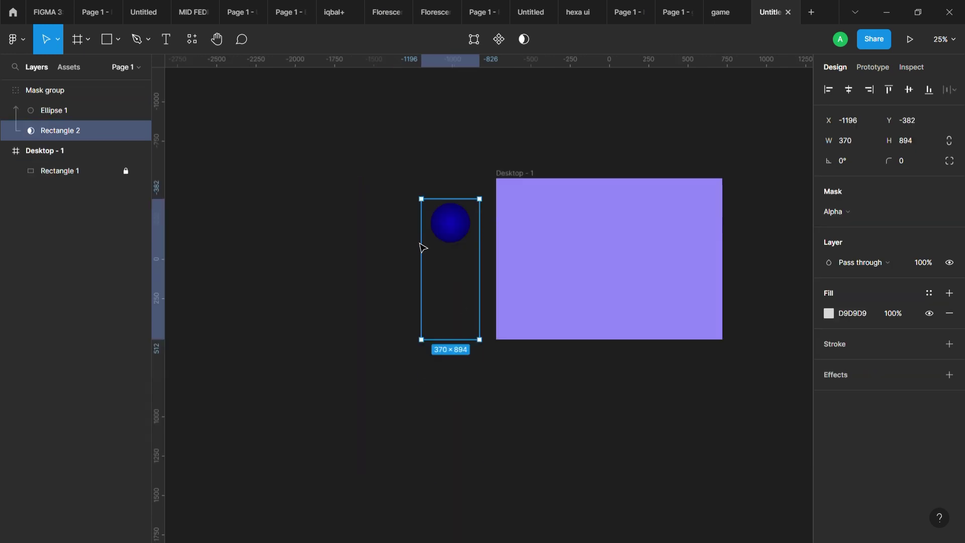
pyautogui.click(397, 157)
pyautogui.moveTo(378, 158)
pyautogui.mouseDown()
pyautogui.moveTo(483, 298)
pyautogui.moveTo(488, 328)
pyautogui.mouseUp()
pyautogui.moveTo(461, 210); pyautogui.dragTo(385, 134)
# Paste a copy of the mask group aligned directly below the first.
pyautogui.press('Escape')
pyautogui.click(385, 145)
pyautogui.rightClick(385, 145)
pyautogui.click(397, 154)
pyautogui.rightClick(373, 283)
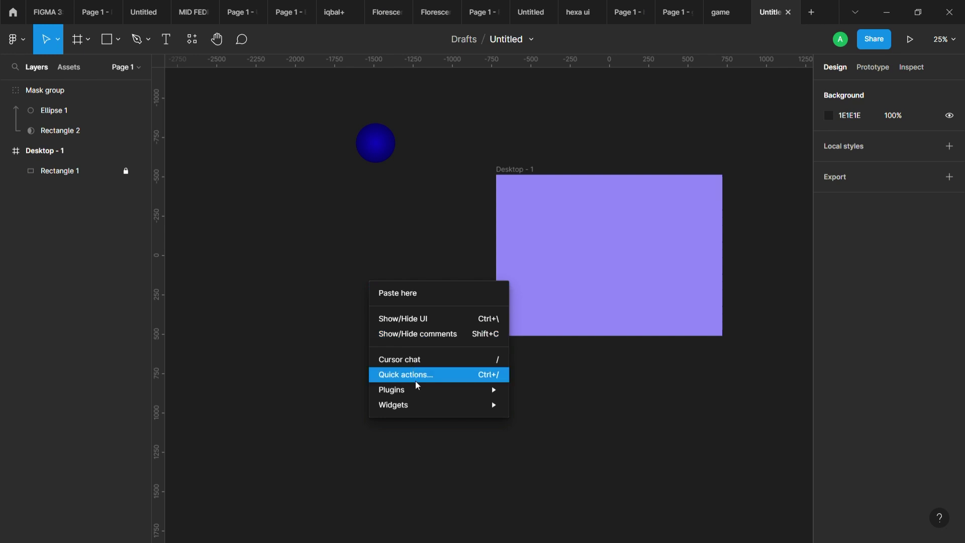
pyautogui.click(422, 295)
pyautogui.moveTo(404, 301)
pyautogui.mouseDown()
pyautogui.moveTo(378, 248)
pyautogui.moveTo(391, 295)
pyautogui.mouseUp()
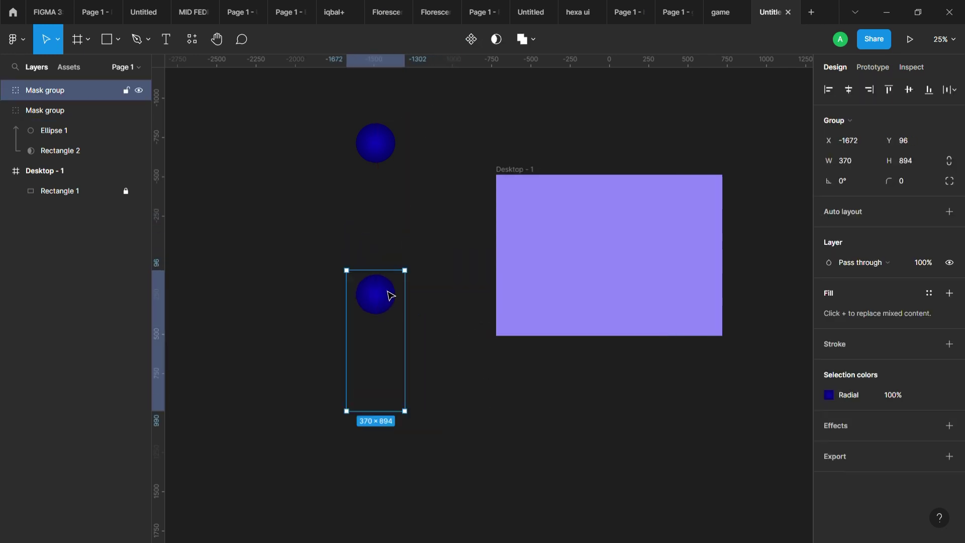
# Wrap each mask group in its own frame, Frame 1 and Frame 2.
pyautogui.click(374, 151)
pyautogui.rightClick(362, 134)
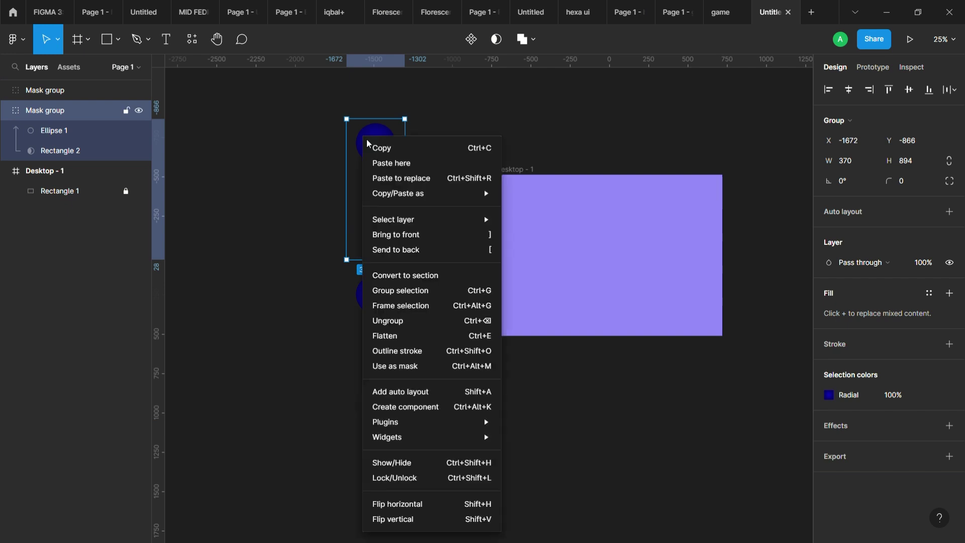
pyautogui.click(434, 304)
pyautogui.moveTo(324, 266); pyautogui.dragTo(445, 478)
pyautogui.rightClick(373, 301)
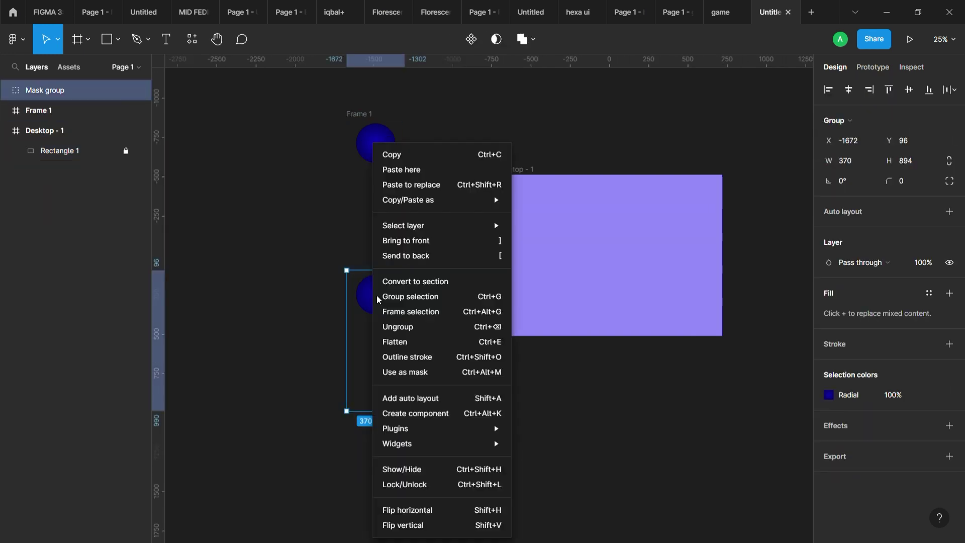
pyautogui.click(431, 322)
pyautogui.moveTo(309, 107); pyautogui.dragTo(441, 480)
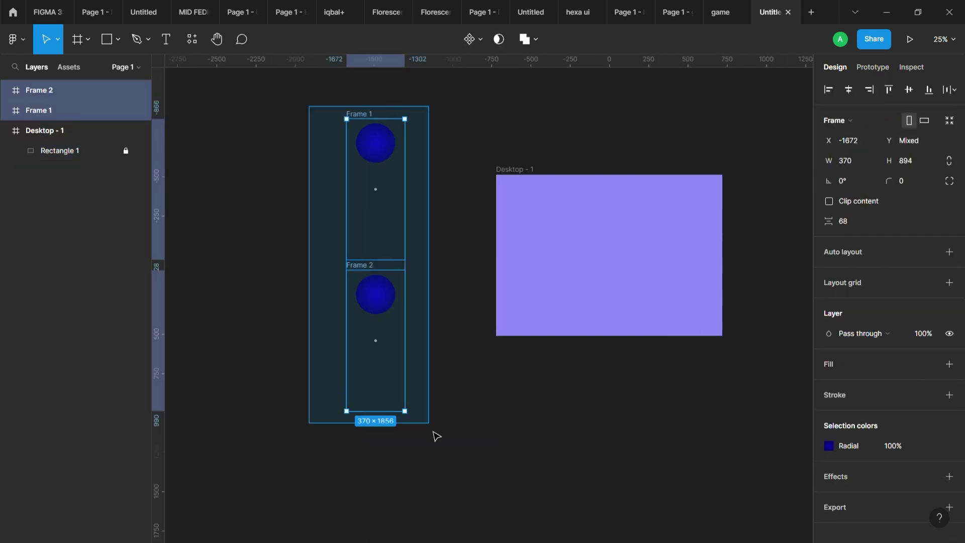
# Turn Frame 1 and Frame 2 into components and combine them as Component 1 variants.
pyautogui.click(481, 39)
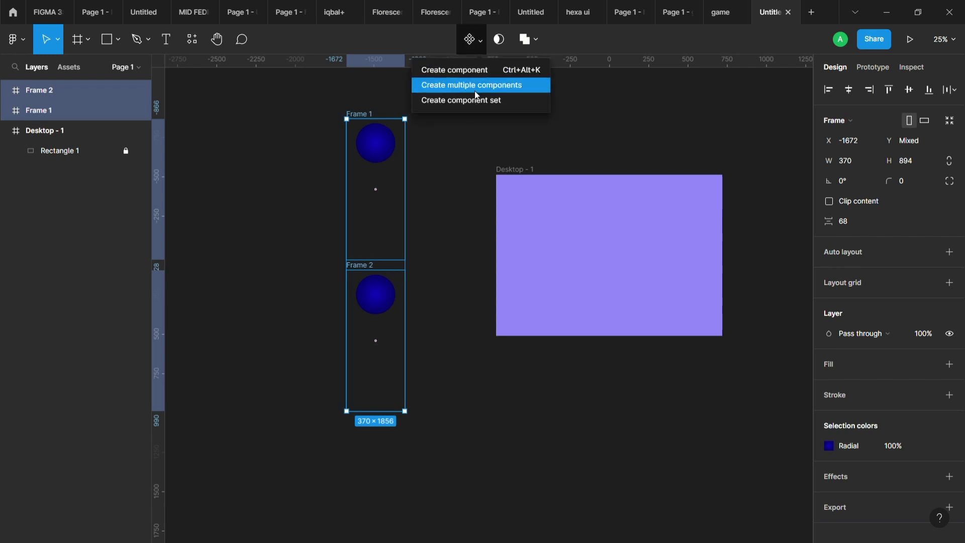
pyautogui.click(475, 89)
pyautogui.click(879, 274)
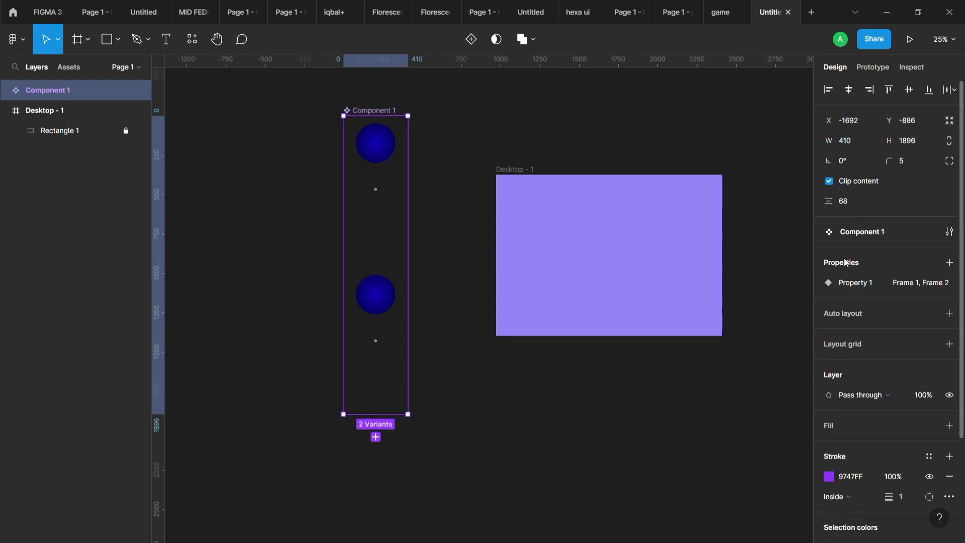
pyautogui.click(378, 235)
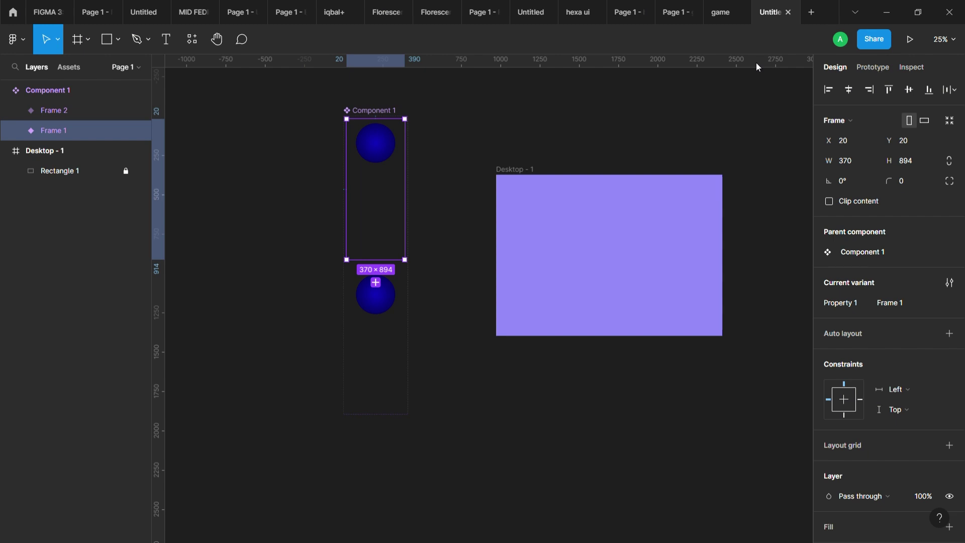
pyautogui.click(873, 67)
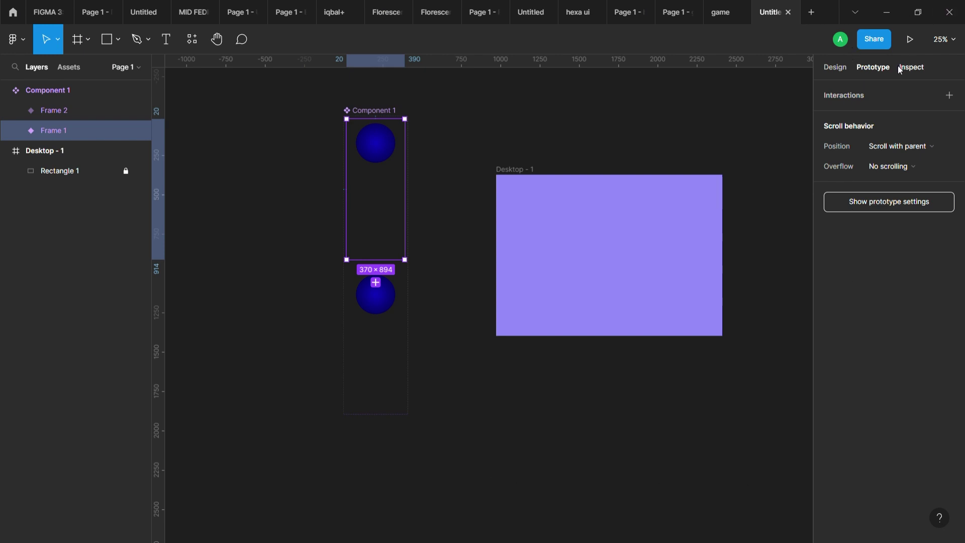
# Link Frame 1 to Frame 2 with an After delay trigger of 1ms.
pyautogui.moveTo(377, 262); pyautogui.dragTo(376, 296)
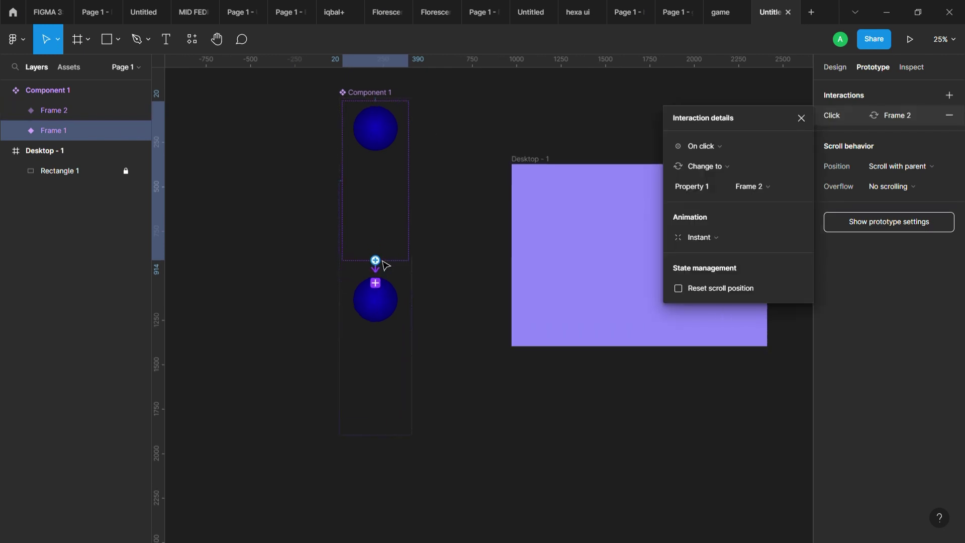
pyautogui.scroll(5, 383, 262)
pyautogui.click(719, 146)
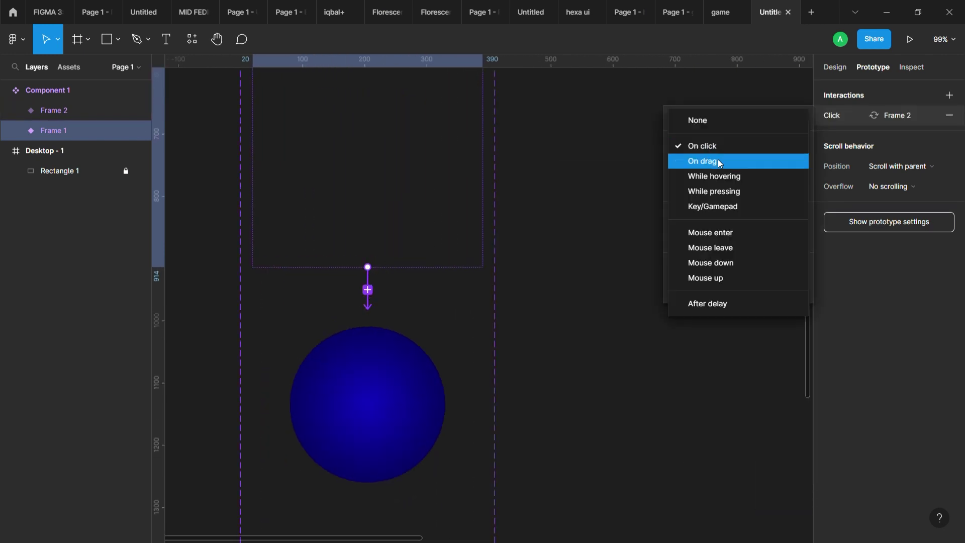
pyautogui.click(713, 300)
pyautogui.write('1')
pyautogui.press('Return')
# Set the transition to Smart animate with Custom bezier easing, then link Frame 2 back.
pyautogui.click(713, 238)
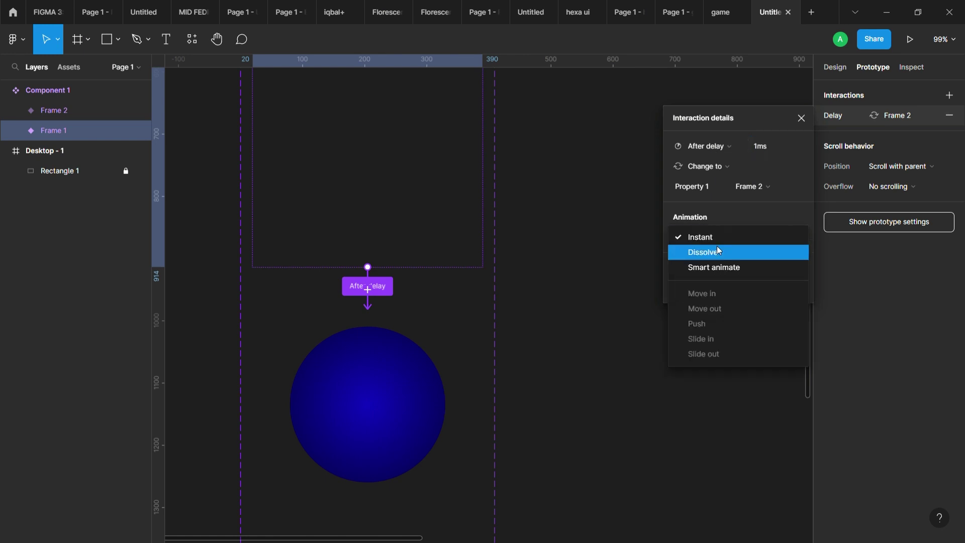
pyautogui.click(723, 267)
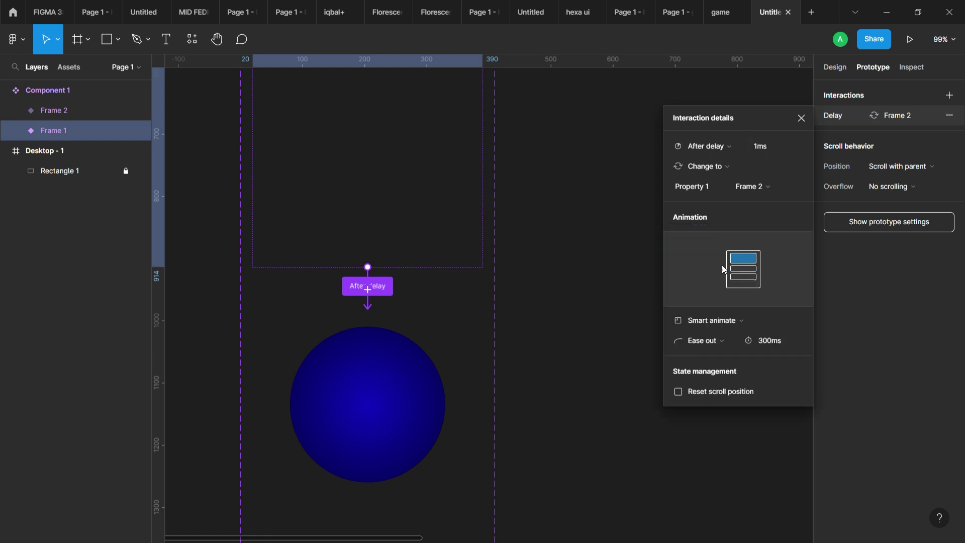
pyautogui.click(722, 339)
pyautogui.click(717, 413)
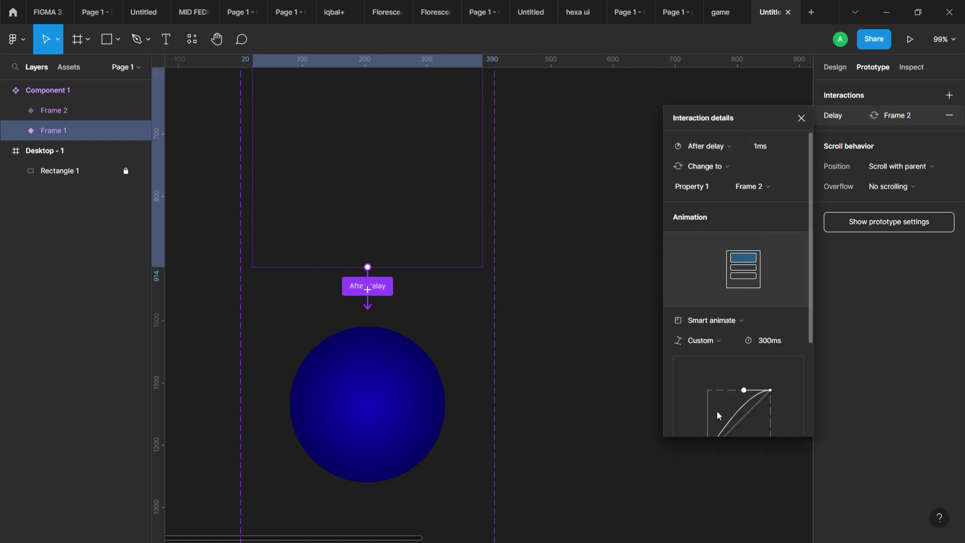
pyautogui.scroll(-3, 730, 386)
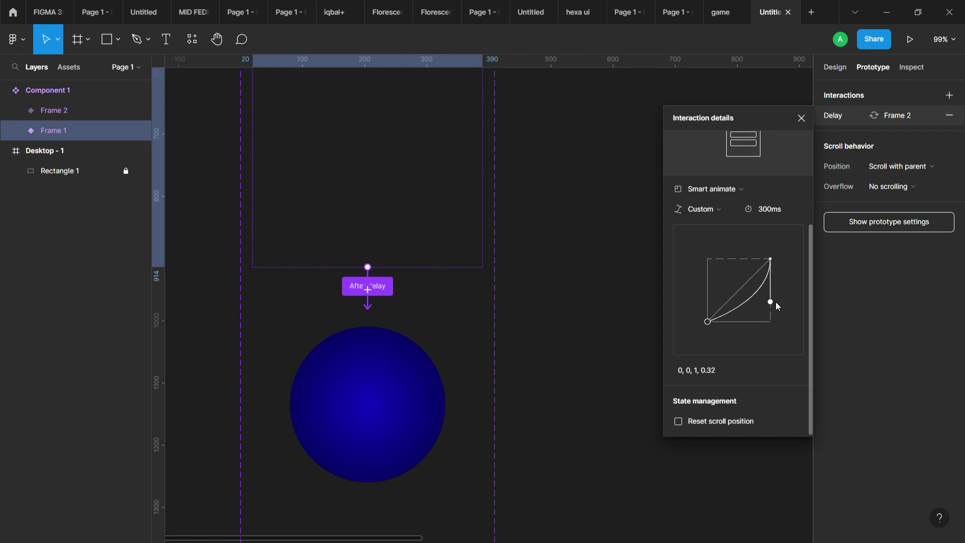
pyautogui.click(599, 295)
pyautogui.click(387, 371)
pyautogui.moveTo(377, 310); pyautogui.dragTo(398, 241)
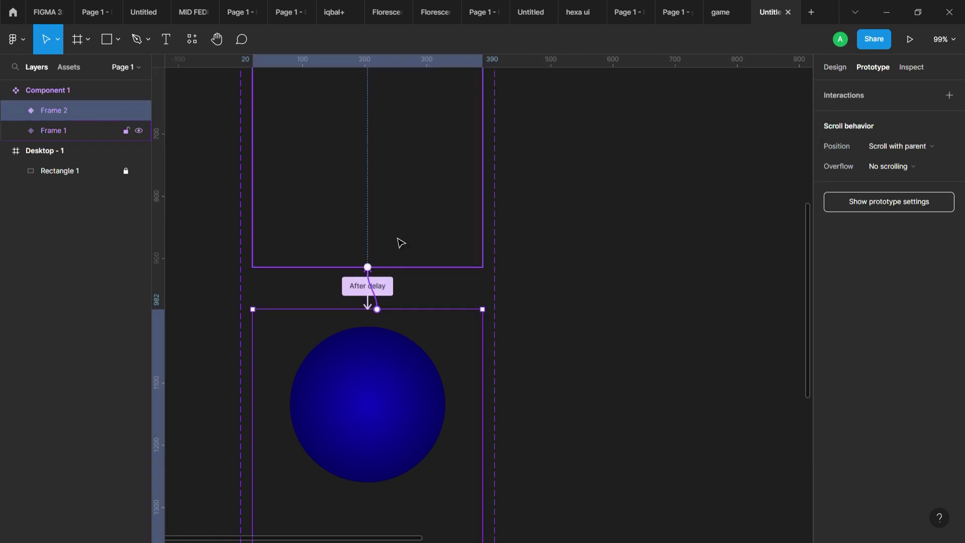
# Make the Frame 2 return interaction fire After delay of 800ms.
pyautogui.click(724, 145)
pyautogui.click(724, 304)
pyautogui.click(788, 145)
pyautogui.press('Return')
# Drag the bezier handles to shape the return easing into an ease-out curve.
pyautogui.scroll(-2, 743, 271)
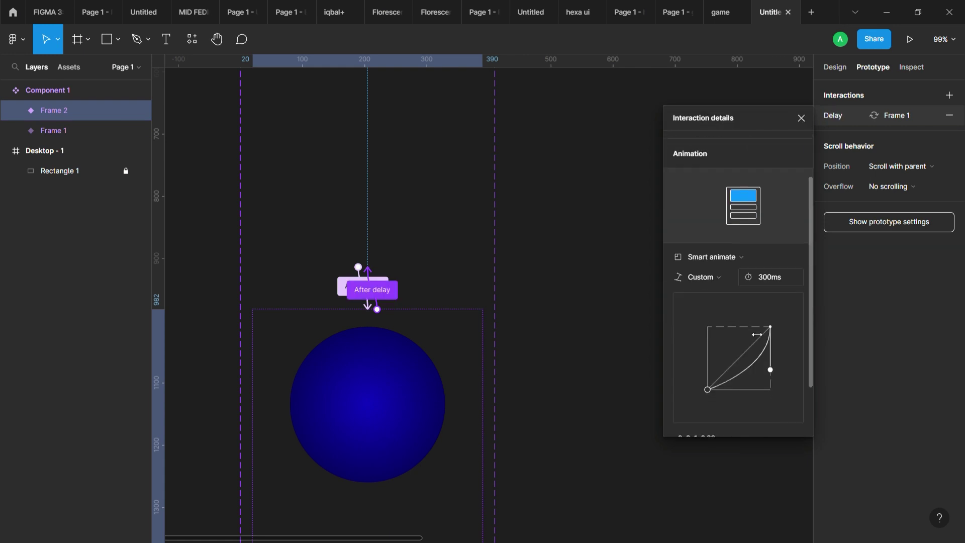
pyautogui.moveTo(753, 372)
pyautogui.mouseDown()
pyautogui.moveTo(771, 345)
pyautogui.moveTo(769, 324)
pyautogui.mouseUp()
pyautogui.moveTo(707, 386)
pyautogui.mouseDown()
pyautogui.moveTo(701, 367)
pyautogui.moveTo(714, 332)
pyautogui.mouseUp()
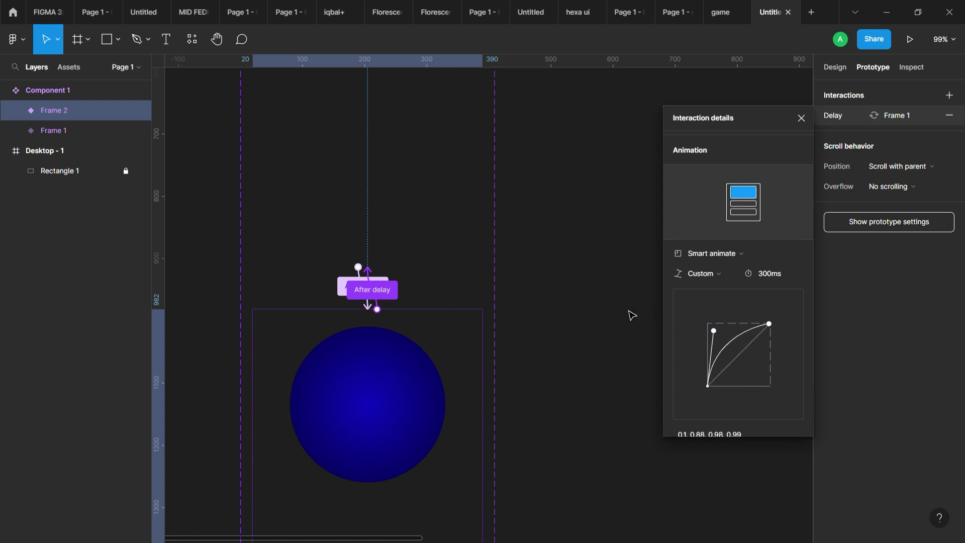
pyautogui.click(632, 315)
pyautogui.scroll(-3, 629, 315)
pyautogui.scroll(-1, 628, 316)
pyautogui.hscroll(3, 628, 315)
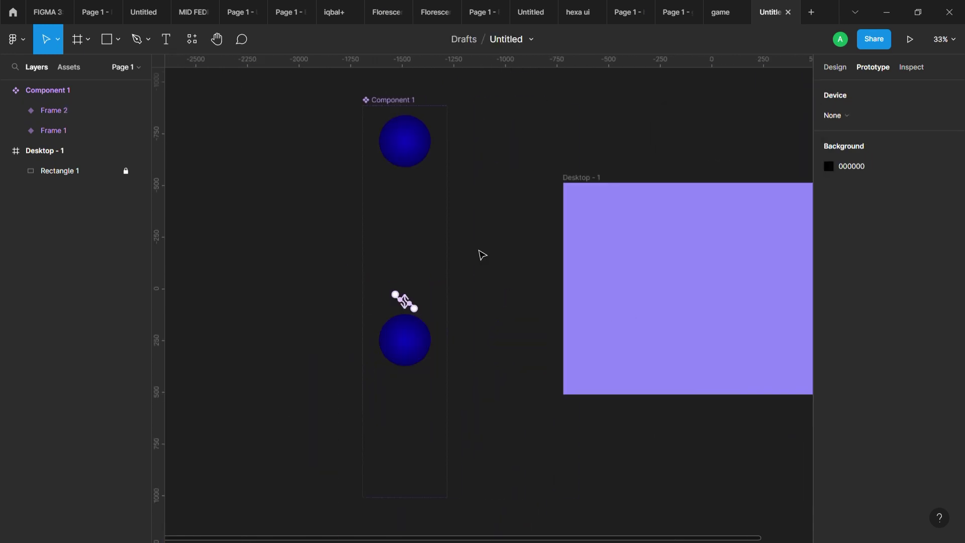
# Drag a Component 1 instance from Assets into Desktop - 1, nudging it down-right.
pyautogui.click(80, 71)
pyautogui.moveTo(41, 174); pyautogui.dragTo(617, 231)
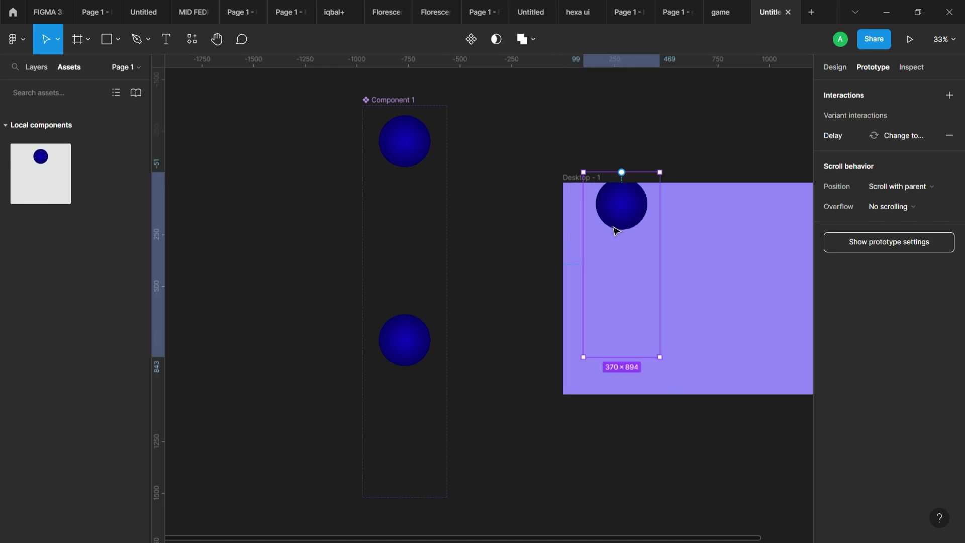
pyautogui.moveTo(628, 225); pyautogui.dragTo(652, 259)
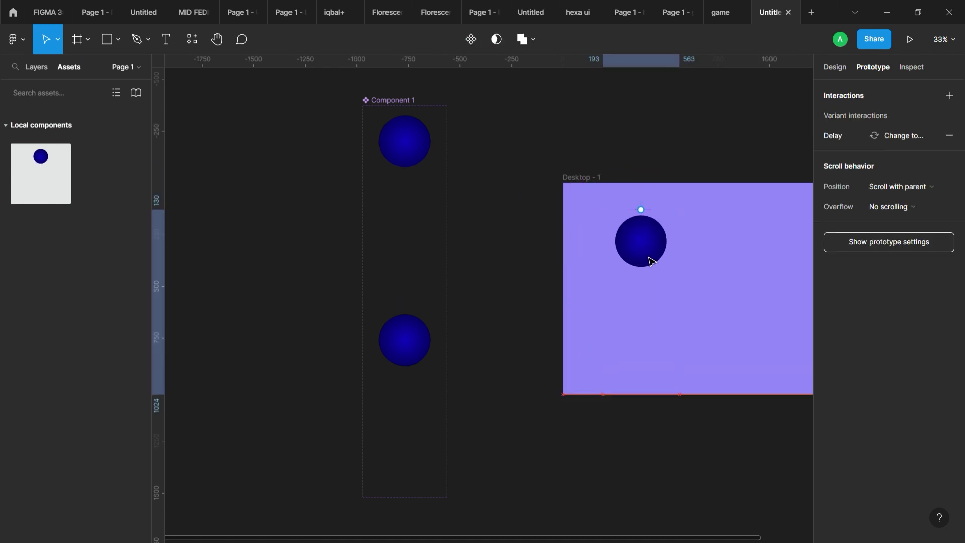
pyautogui.hscroll(3, 652, 260)
pyautogui.click(550, 147)
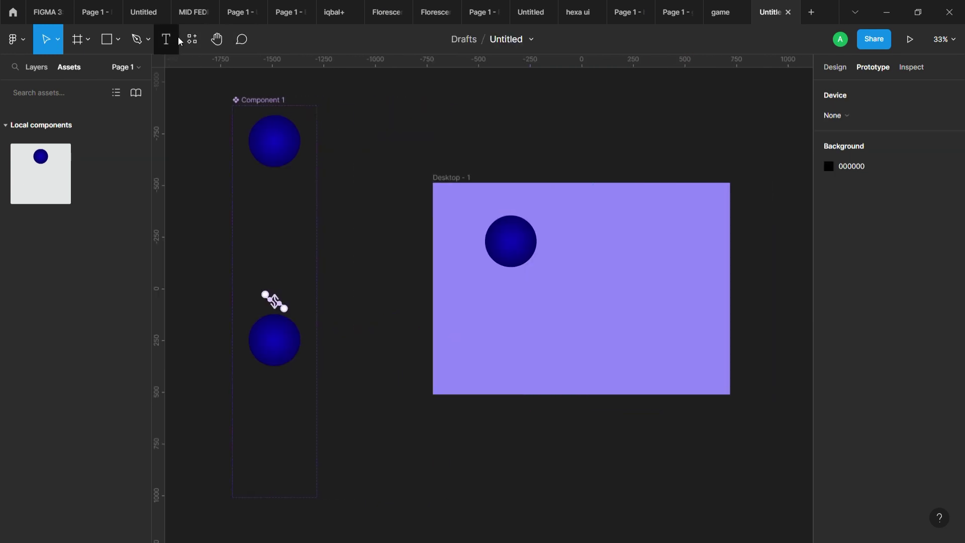
# Create a text box above the frame containing the heading BOUNCING BALL.
pyautogui.press('t')
pyautogui.click(458, 142)
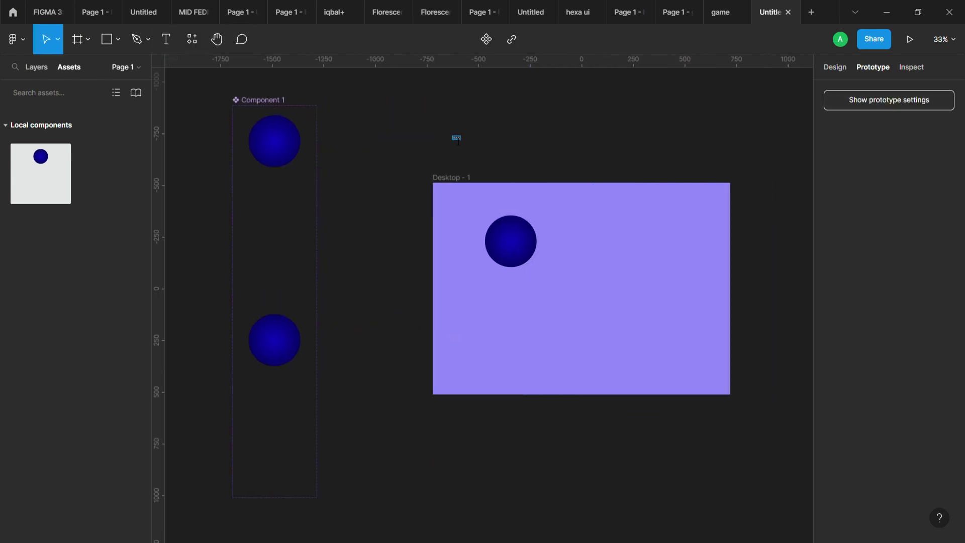
pyautogui.write('BOUN>')
pyautogui.hotkey('ctrl', 'z')
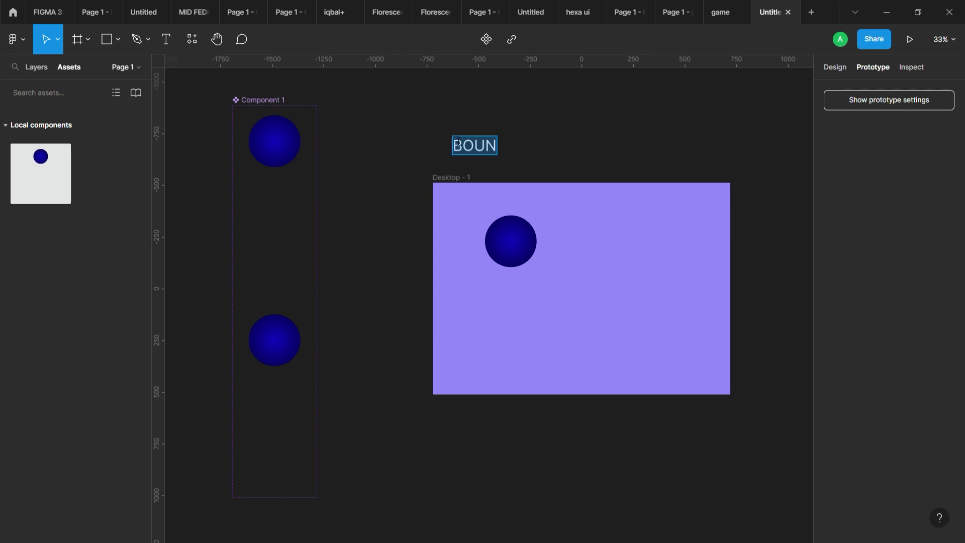
pyautogui.click(458, 142)
pyautogui.write('CING BALL')
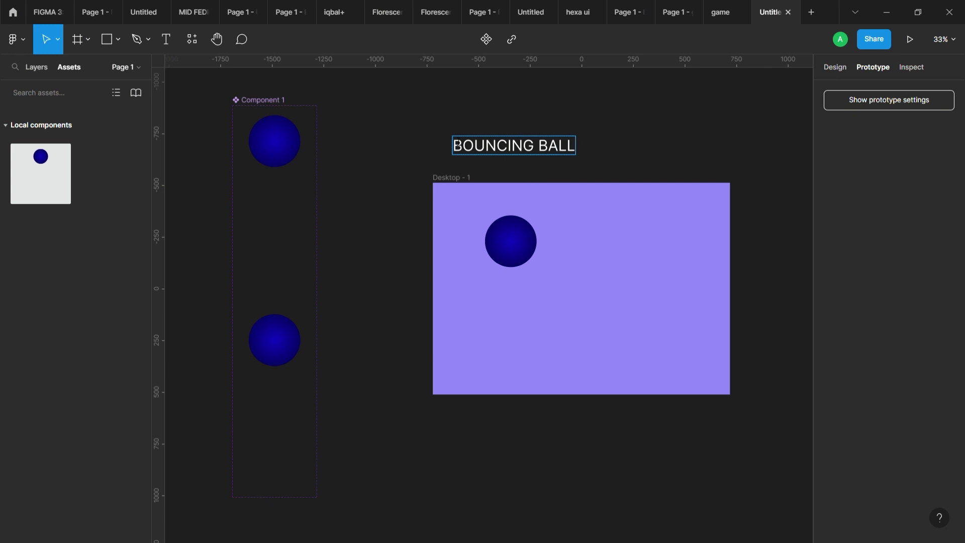
pyautogui.press('BackSpace')
pyautogui.press('Return')
pyautogui.hotkey('ctrl', 'a')
# Style the heading Roboto Bold 225, right-aligned, and move it into Desktop - 1.
pyautogui.click(825, 67)
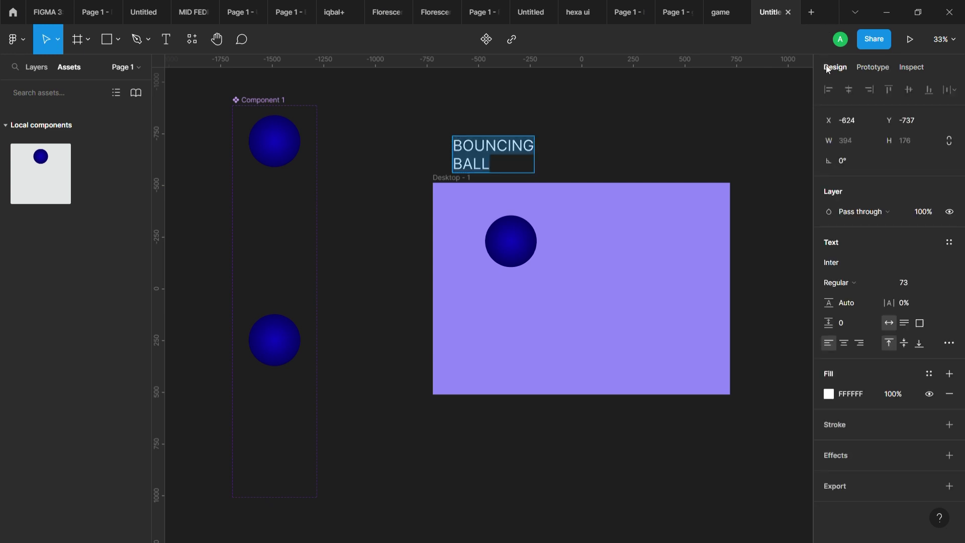
pyautogui.click(855, 266)
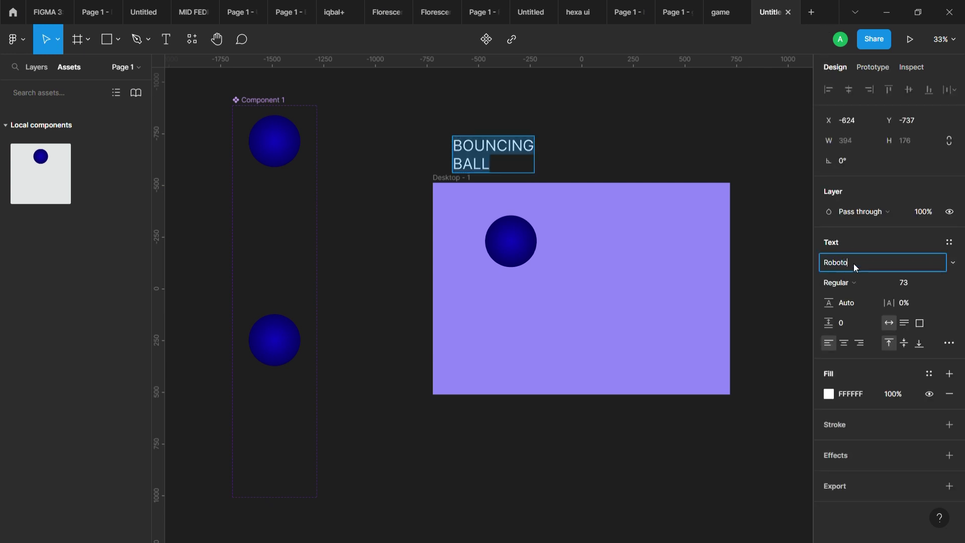
pyautogui.press('Return')
pyautogui.click(857, 284)
pyautogui.click(868, 307)
pyautogui.hotkey('ctrl', 'a')
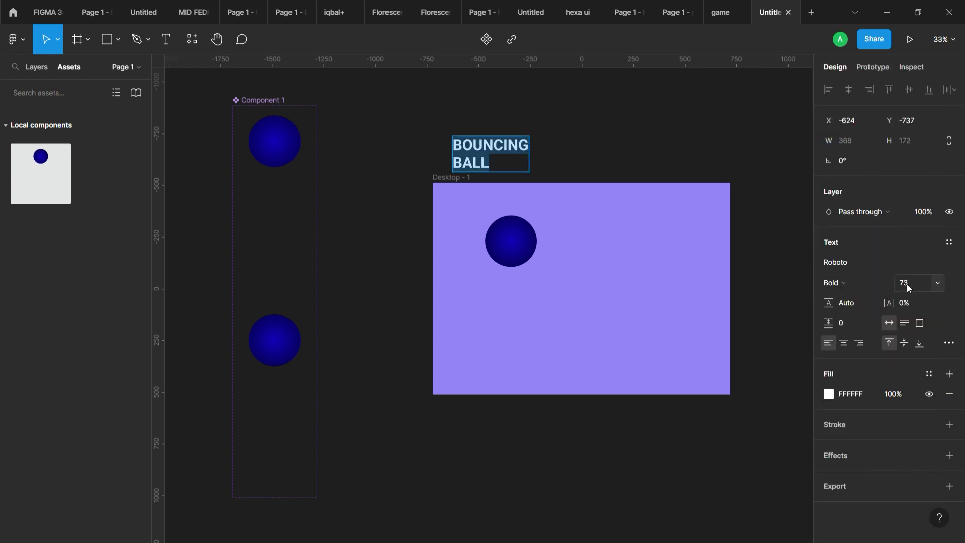
pyautogui.press('Up')
pyautogui.press('Up')
pyautogui.press('Up')
pyautogui.press('Up')
pyautogui.press('Up')
pyautogui.press('Up')
pyautogui.press('Up')
pyautogui.press('Up')
pyautogui.press('Up')
pyautogui.press('Up')
pyautogui.press('Up')
pyautogui.press('Up')
pyautogui.press('Up')
pyautogui.press('Up')
pyautogui.press('Up')
pyautogui.press('Up')
pyautogui.press('Up')
pyautogui.press('Up')
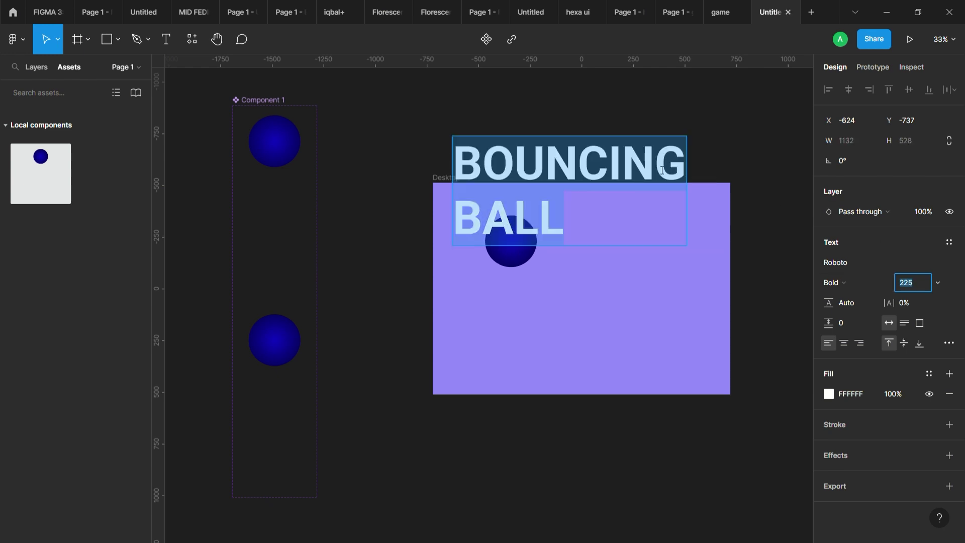
pyautogui.click(859, 342)
pyautogui.press('Escape')
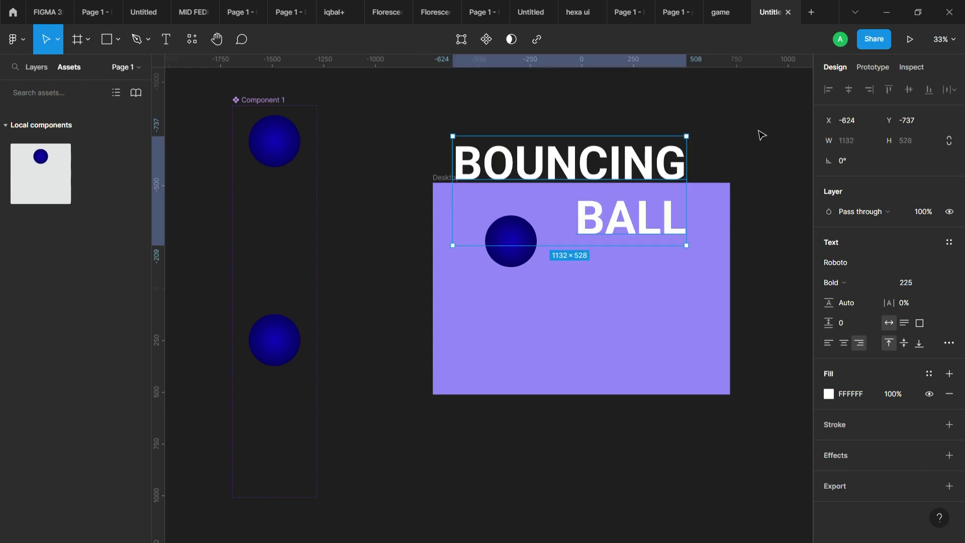
pyautogui.moveTo(670, 211); pyautogui.dragTo(689, 248)
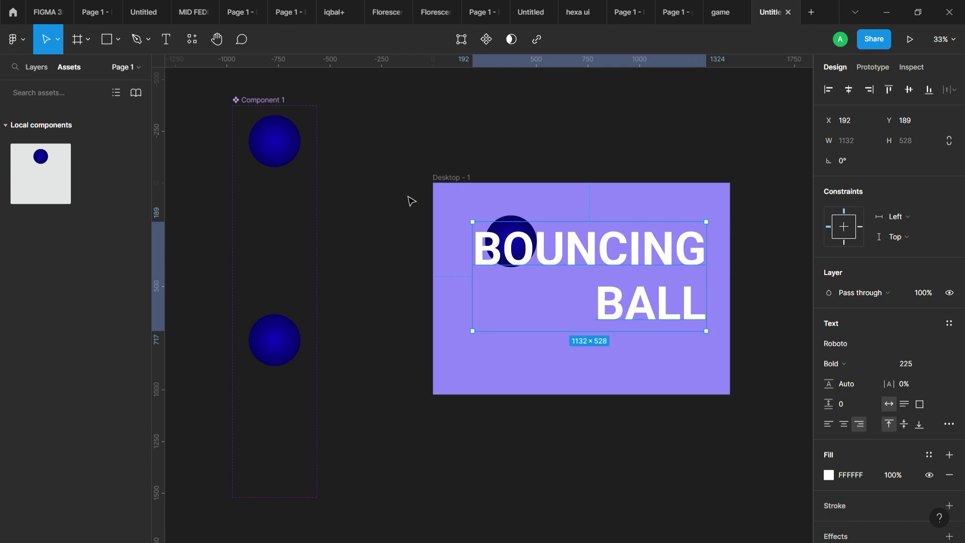
# Recolour the heading lavender BFB9FF, lightened from the sampled purple background.
pyautogui.click(40, 67)
pyautogui.moveTo(678, 265); pyautogui.dragTo(688, 236)
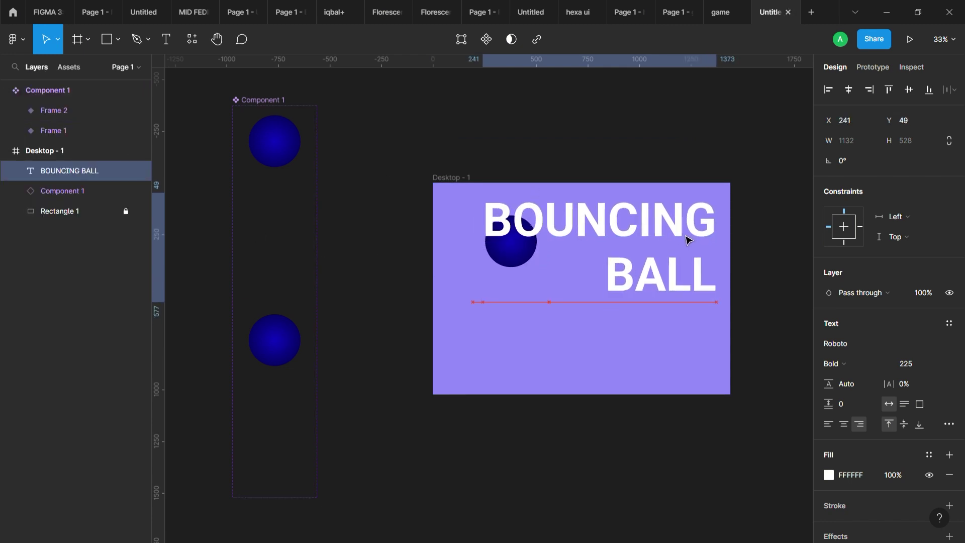
pyautogui.click(828, 475)
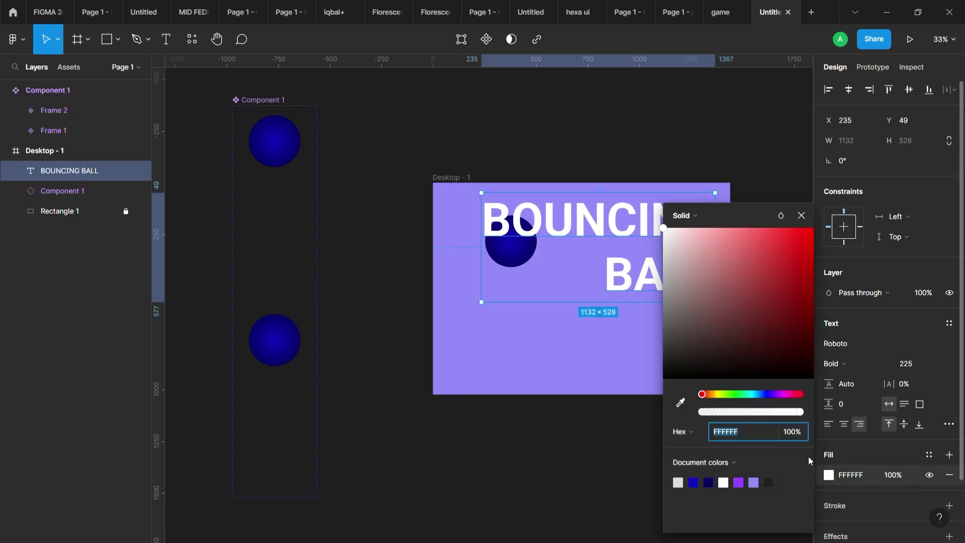
pyautogui.click(681, 402)
pyautogui.click(601, 338)
pyautogui.moveTo(737, 234); pyautogui.dragTo(706, 227)
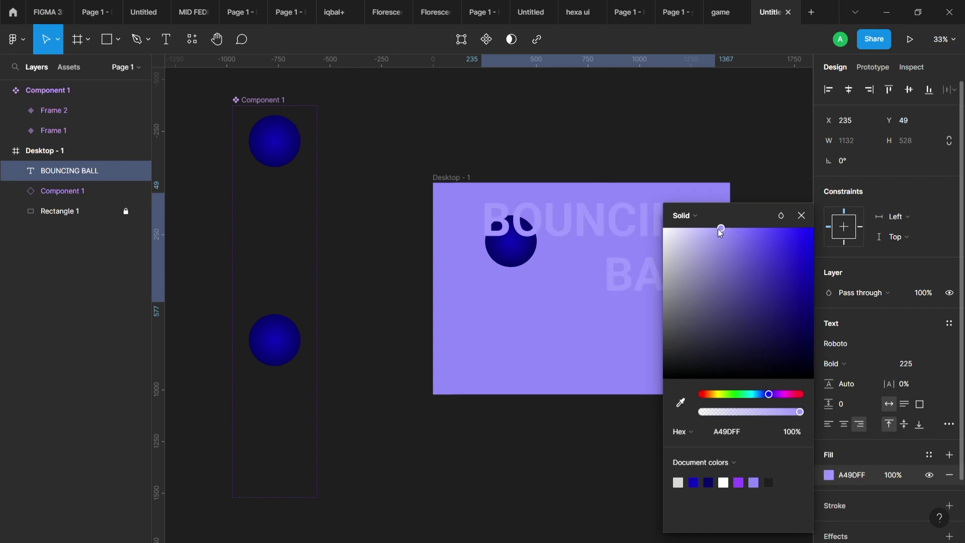
pyautogui.click(802, 215)
# Move the ball layer above the heading and present the Desktop - 1 prototype.
pyautogui.moveTo(71, 171); pyautogui.dragTo(66, 199)
pyautogui.click(504, 188)
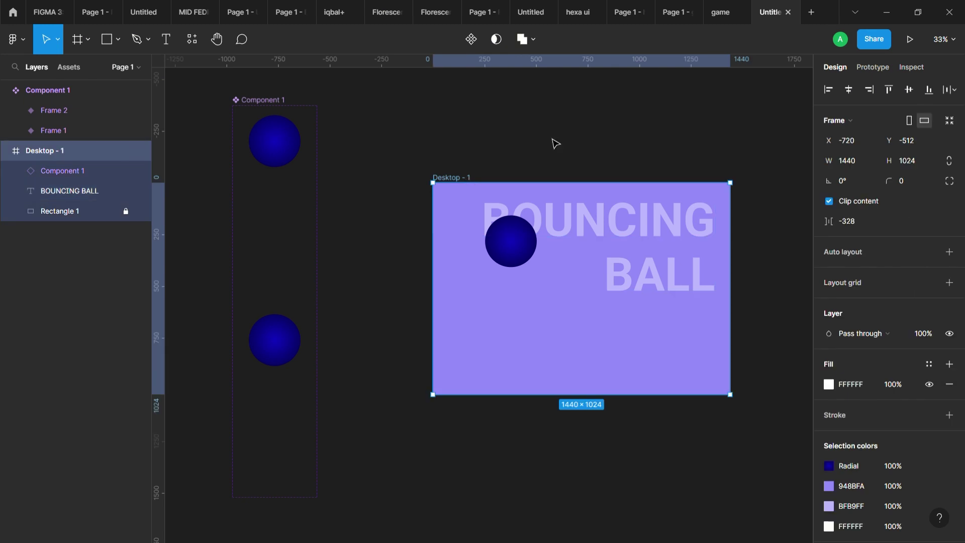
pyautogui.click(911, 41)
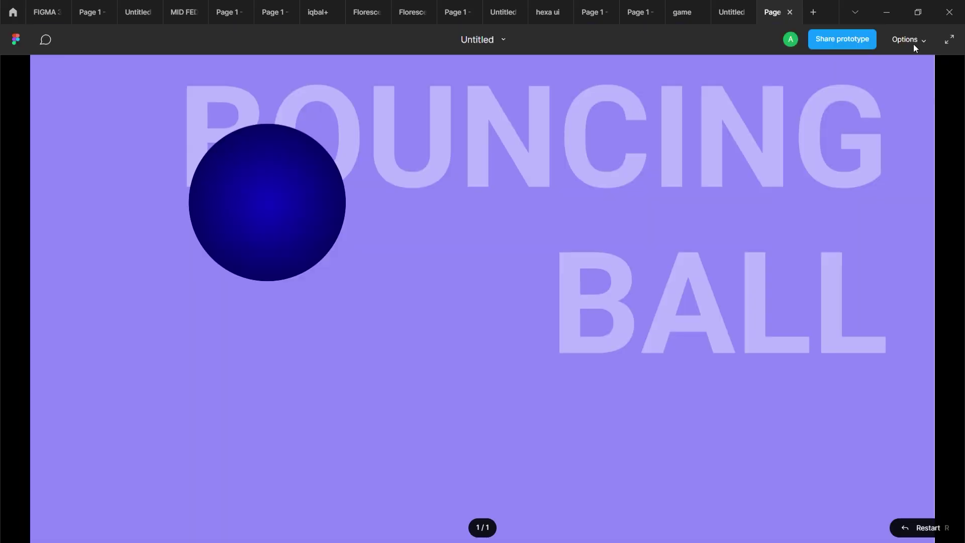
# Back in the editor, select the Frame 1 variant and show its prototype interaction details.
pyautogui.hotkey('ctrl', 'shift', 'Tab')
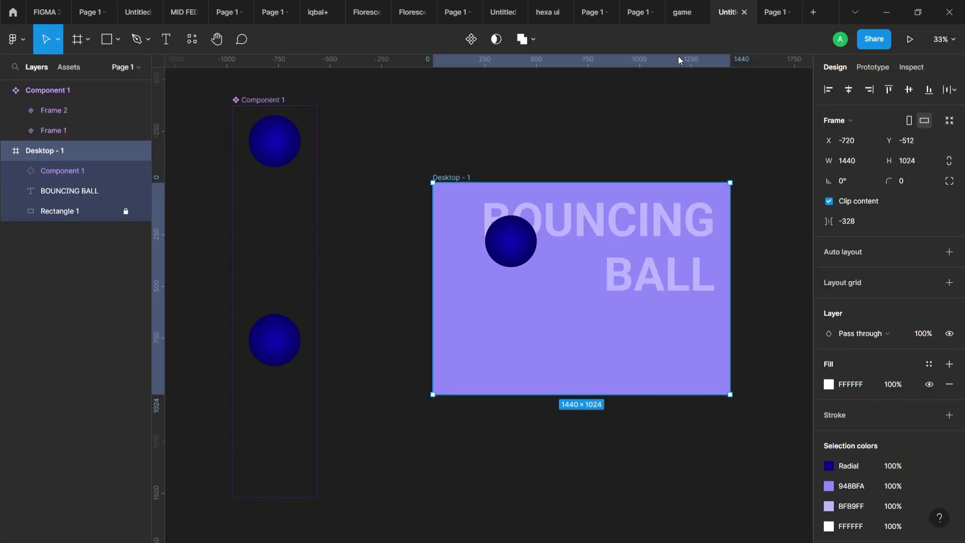
pyautogui.click(291, 201)
pyautogui.click(891, 67)
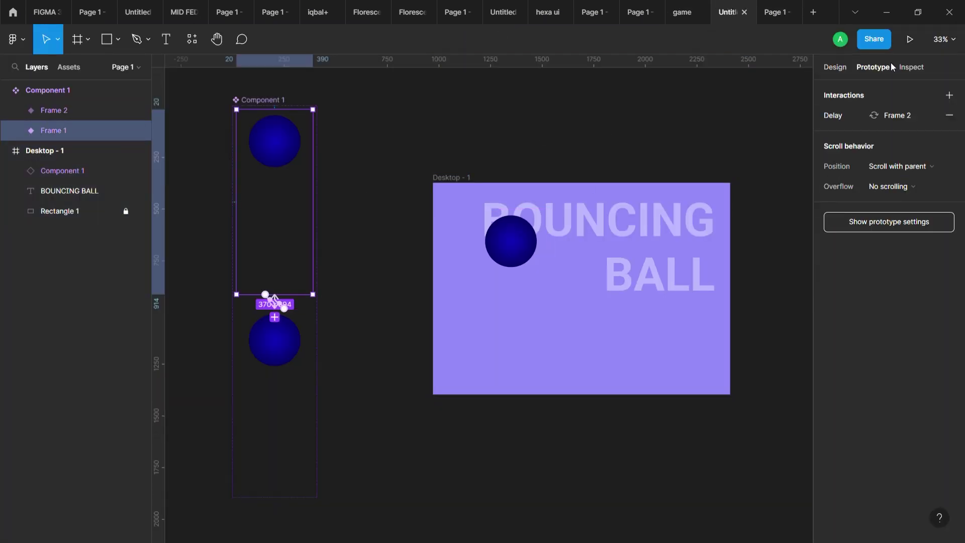
pyautogui.click(277, 308)
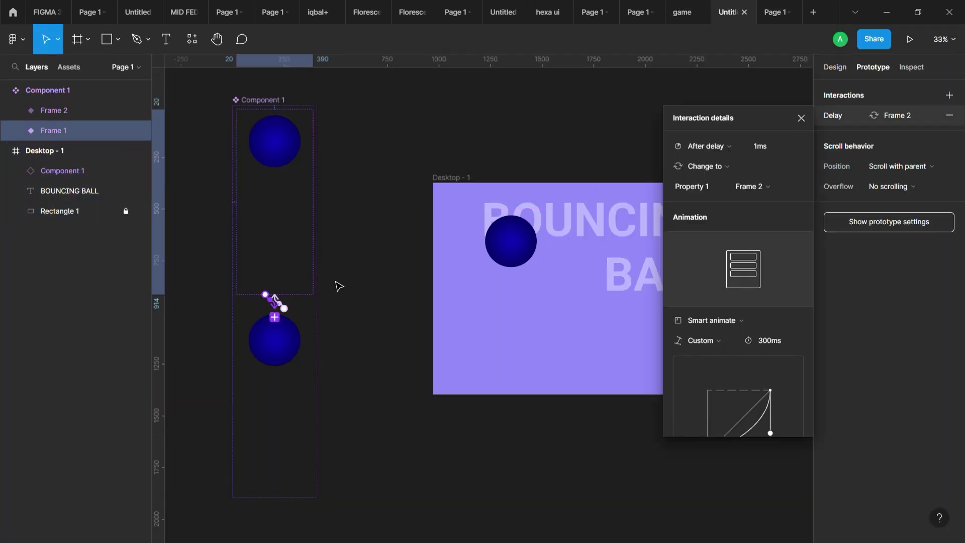
# Move Frame 2's ball to the bottom of its frame and preview the drop.
pyautogui.click(285, 351)
pyautogui.hotkey('shift', 'Down')
pyautogui.hotkey('shift', 'Down')
pyautogui.hotkey('shift', 'Down')
pyautogui.hotkey('shift', 'Down')
pyautogui.hotkey('shift', 'Down')
pyautogui.hotkey('shift', 'Down')
pyautogui.hotkey('shift', 'Down')
pyautogui.hotkey('shift', 'Down')
pyautogui.hotkey('shift', 'Down')
pyautogui.hotkey('shift', 'Down')
pyautogui.hotkey('shift', 'Down')
pyautogui.hotkey('shift', 'Up')
pyautogui.hotkey('shift', 'Up')
pyautogui.press('Down')
pyautogui.hotkey('ctrl', 'alt', 'Return')
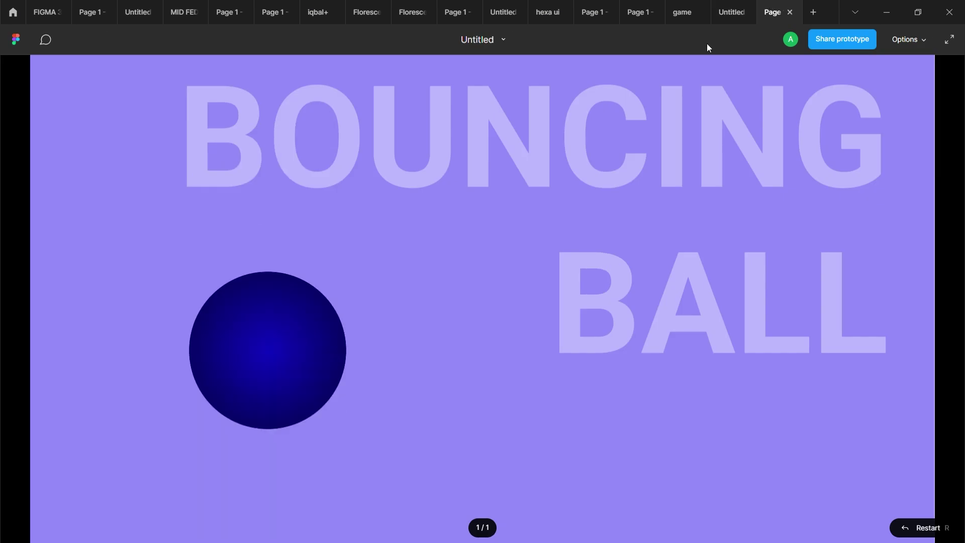
pyautogui.click(735, 12)
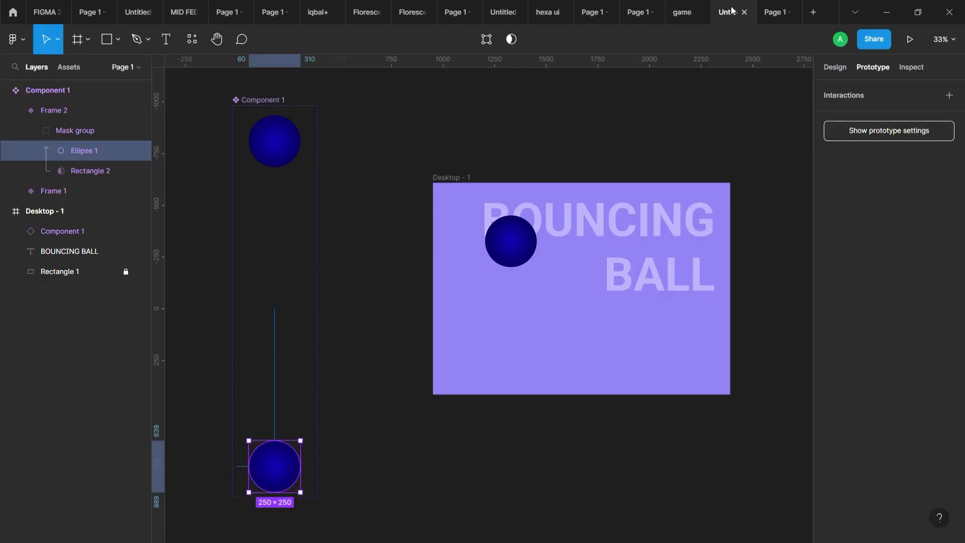
# Set Frame 1's Smart-animate transition duration to 1000ms.
pyautogui.click(274, 282)
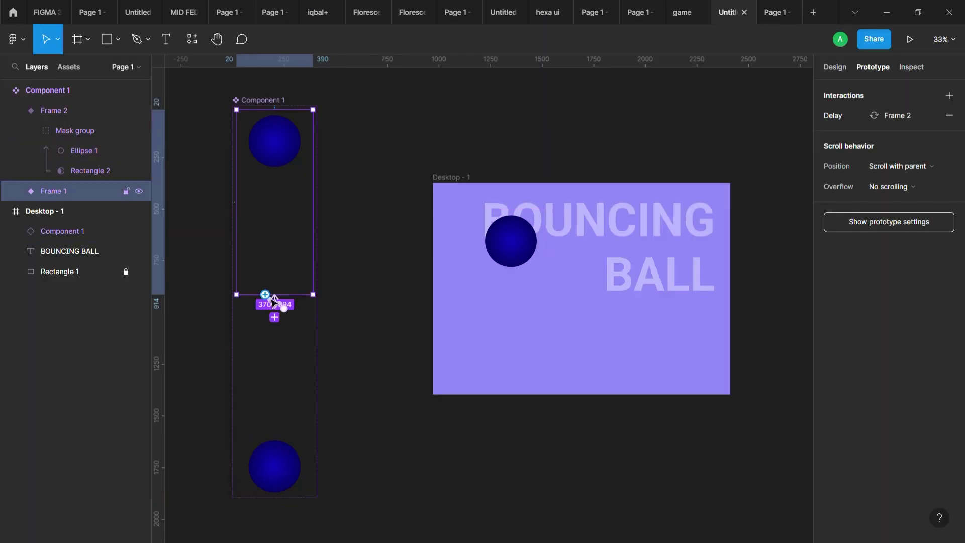
pyautogui.keyDown('ctrl'); pyautogui.scroll(3, 274, 302); pyautogui.keyUp('ctrl')
pyautogui.hscroll(-5, 276, 310)
pyautogui.click(438, 307)
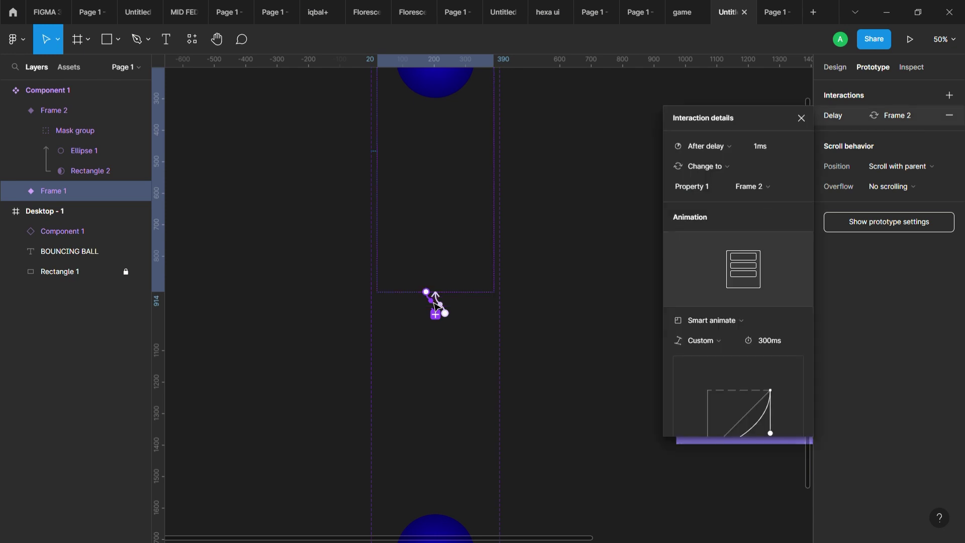
pyautogui.scroll(-1, 738, 329)
pyautogui.write('1000')
pyautogui.press('Return')
# Set Frame 2's transition duration to 1000ms and present the prototype.
pyautogui.click(437, 305)
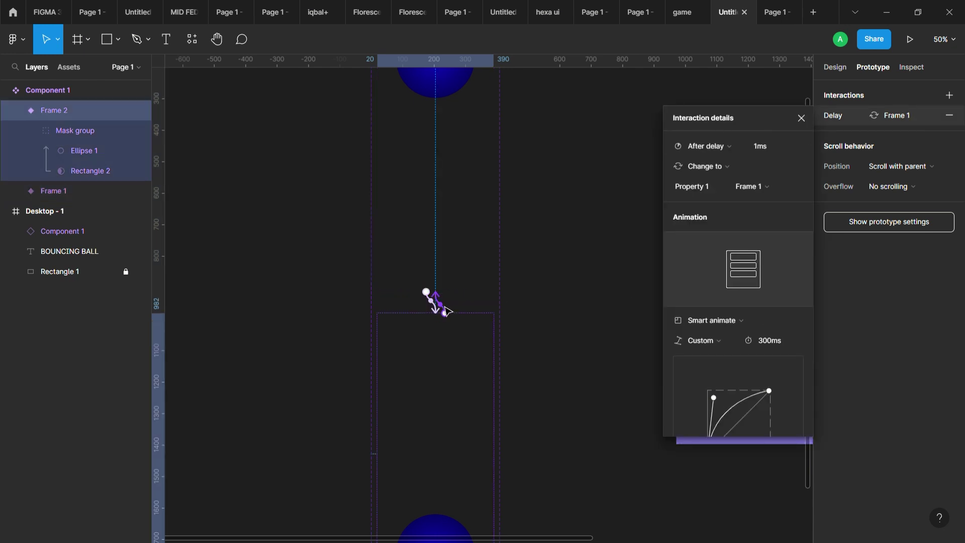
pyautogui.write('1000')
pyautogui.press('Return')
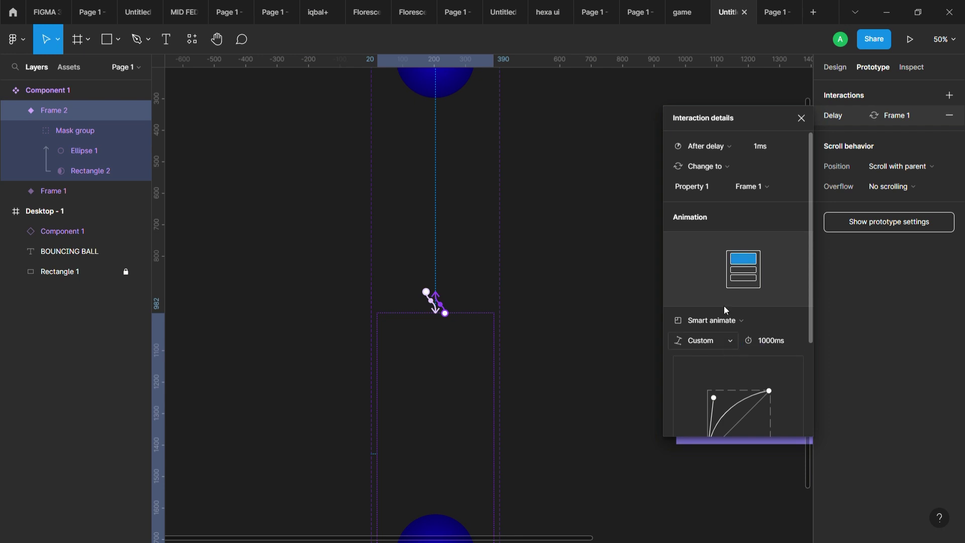
pyautogui.hotkey('ctrl', 'alt', 'Return')
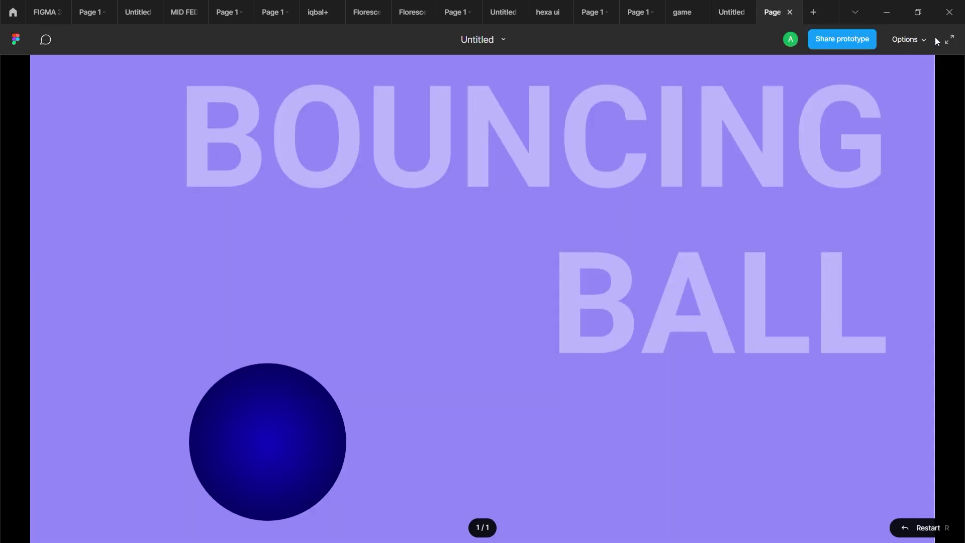
# Switch the presentation from Fill screen to Fit to screen, then return to the editor.
pyautogui.click(923, 39)
pyautogui.click(885, 116)
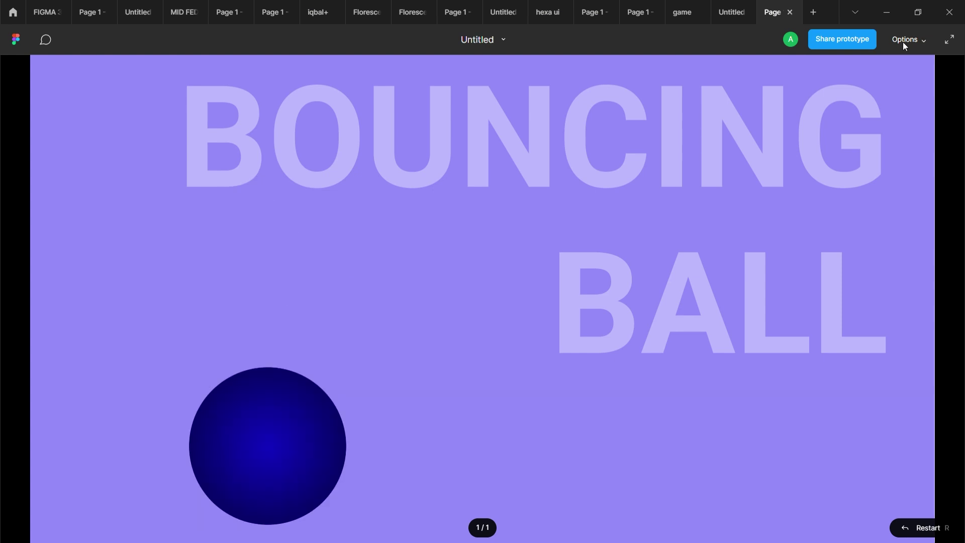
pyautogui.click(903, 41)
pyautogui.click(885, 84)
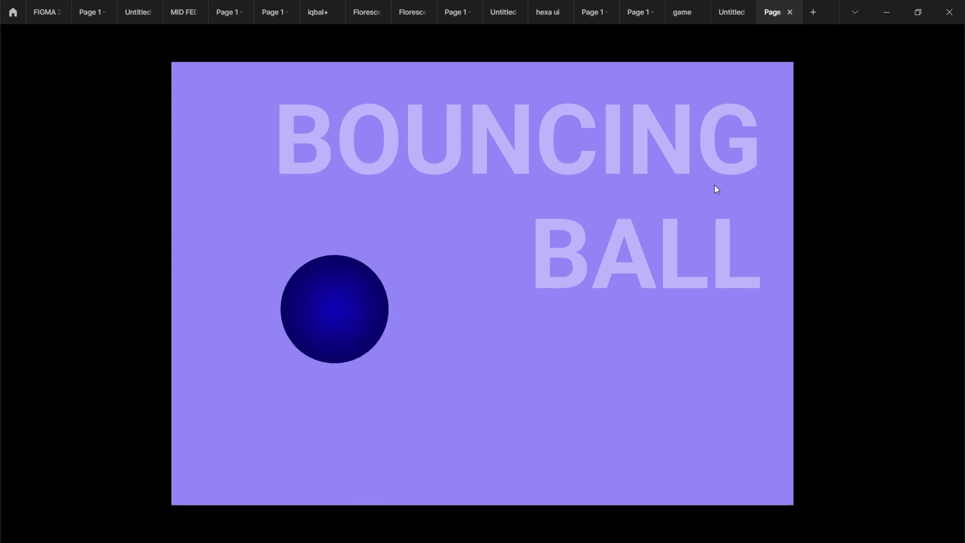
pyautogui.click(731, 12)
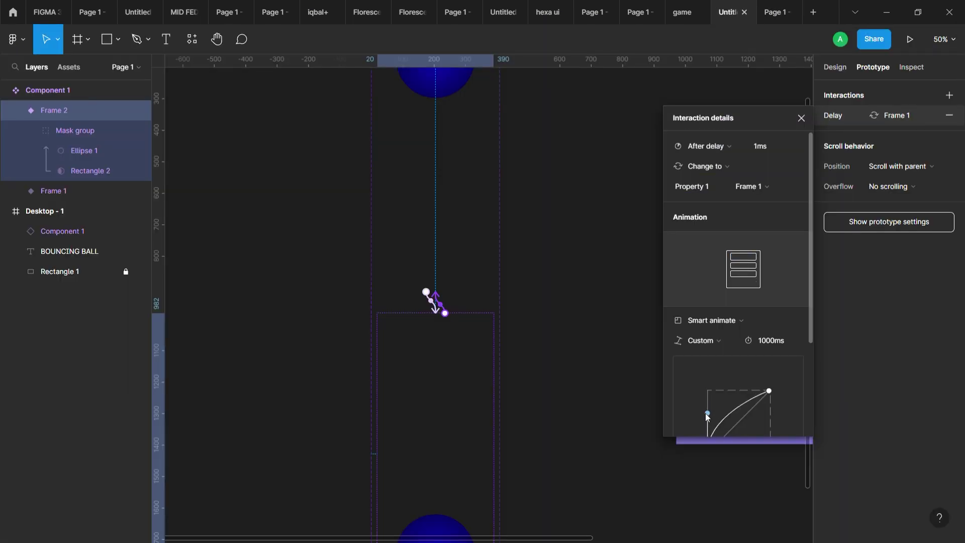
# Give Frame 1's falling transition a custom 0, 0, 1, -0.02 ease-in curve.
pyautogui.click(442, 304)
pyautogui.scroll(-5, 660, 348)
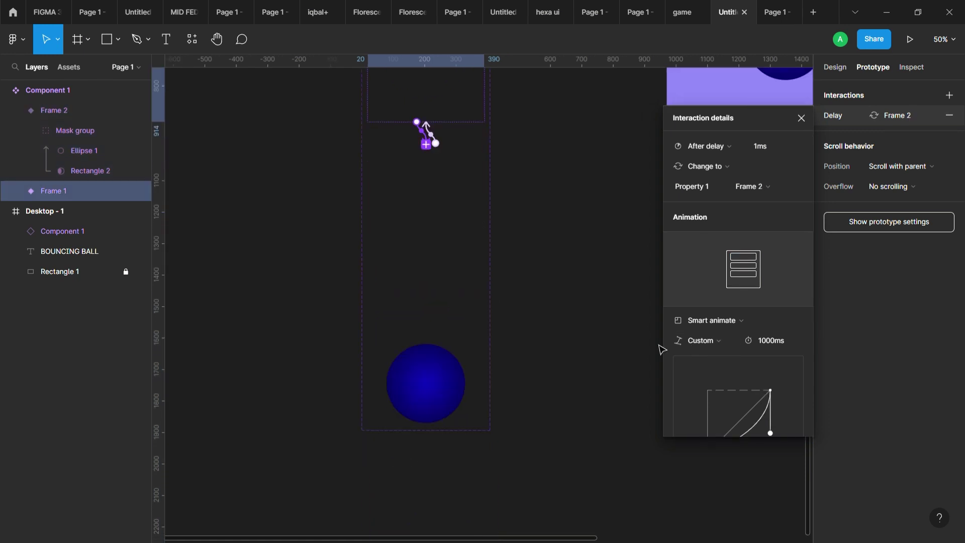
pyautogui.scroll(-3, 801, 434)
pyautogui.moveTo(769, 303); pyautogui.dragTo(773, 324)
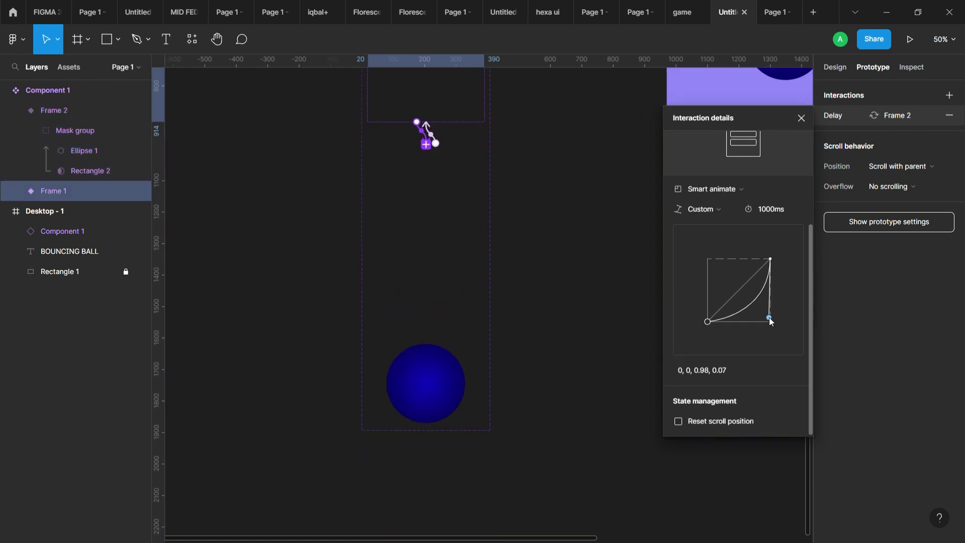
# Give Frame 2's rising transition an ease-out curve and replay the bounce.
pyautogui.click(773, 8)
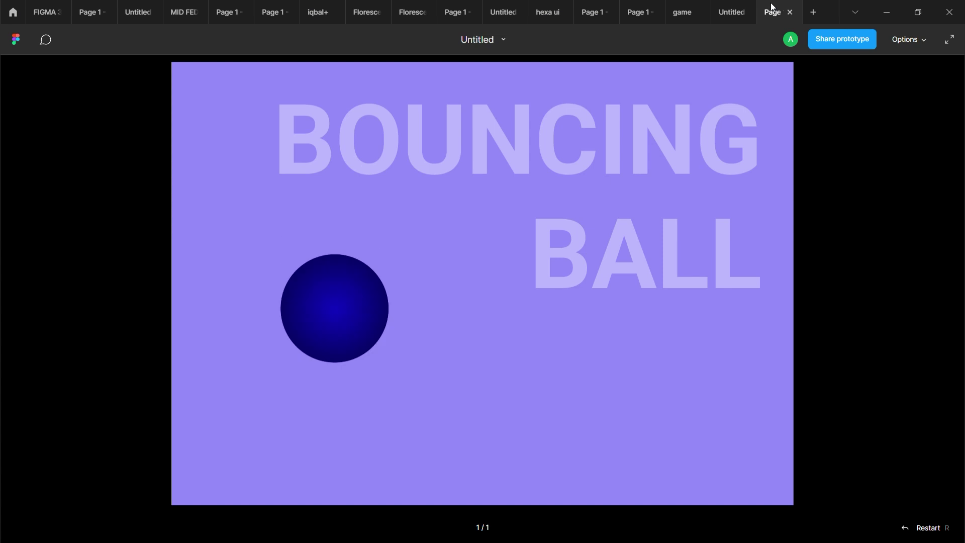
pyautogui.click(732, 6)
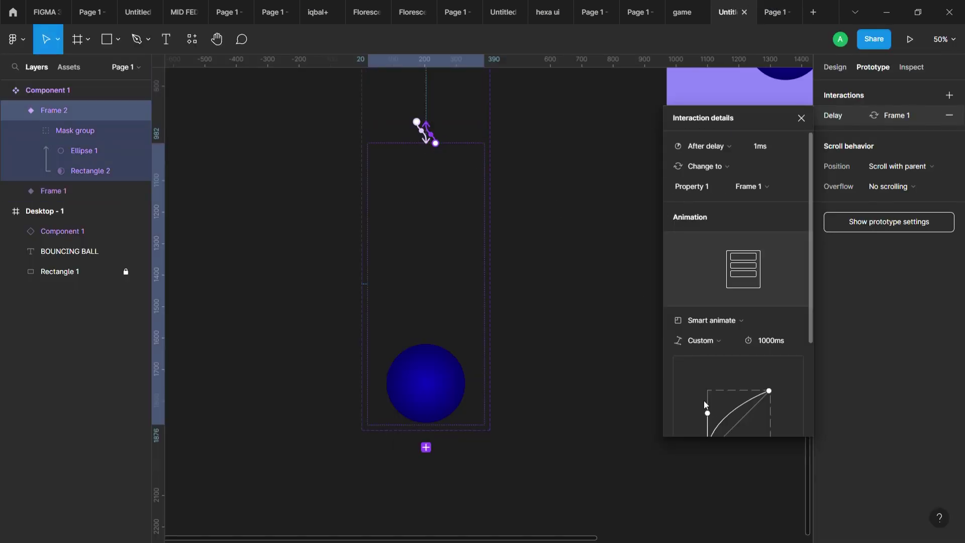
pyautogui.moveTo(708, 410); pyautogui.dragTo(707, 390)
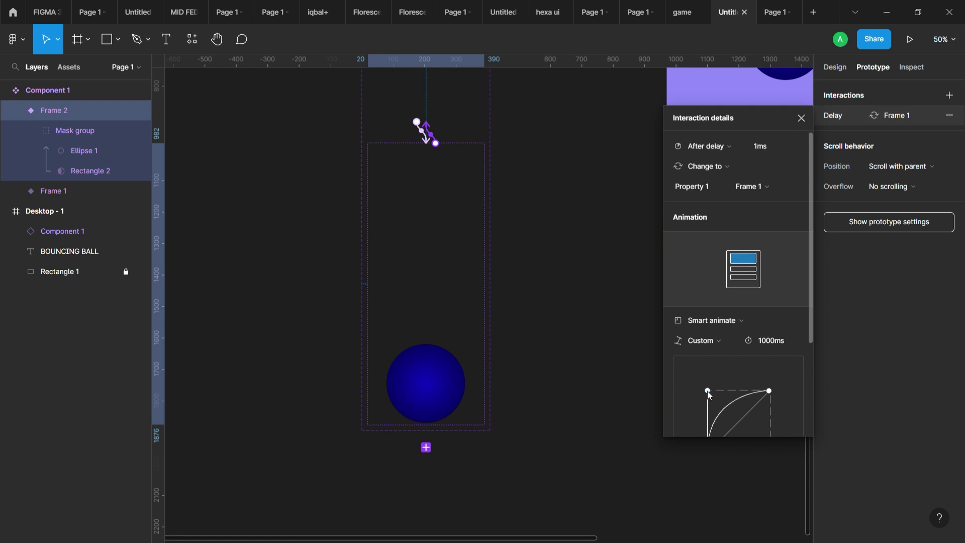
pyautogui.hotkey('ctrl', 'Tab')
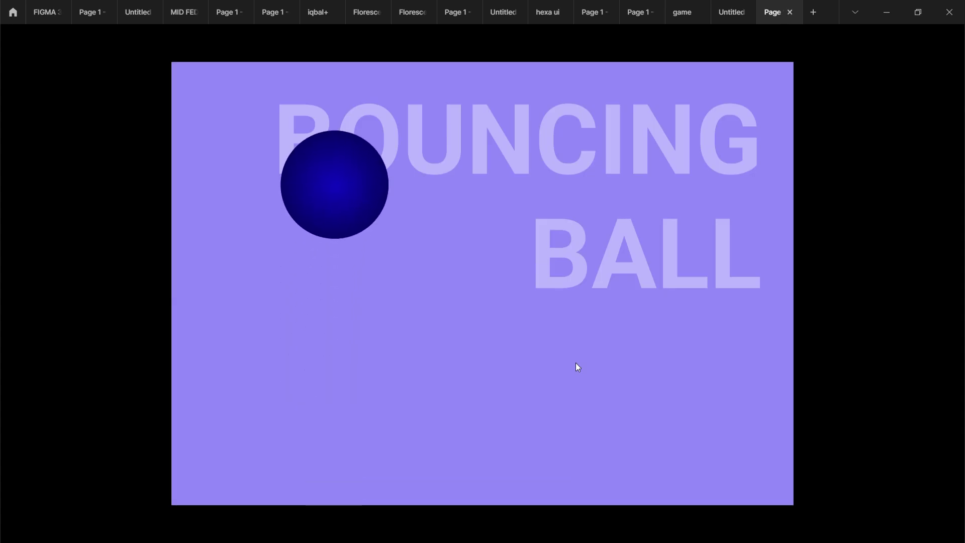